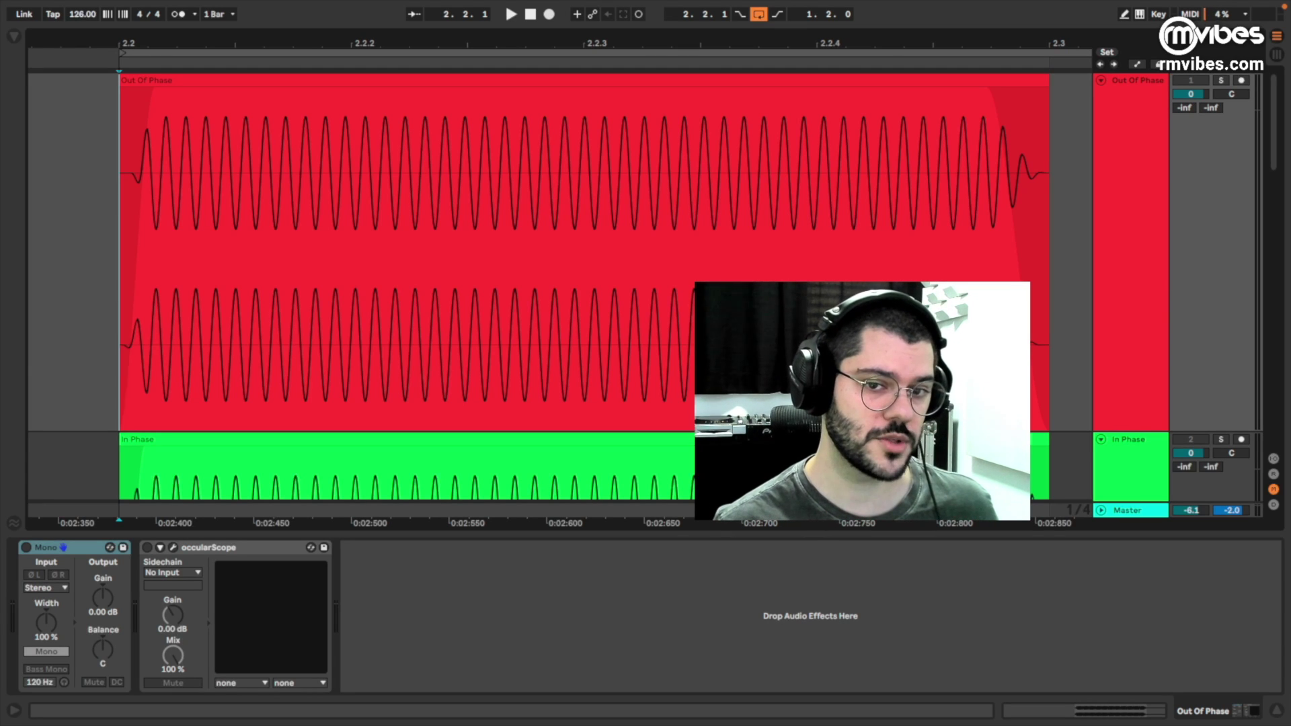
- Inspect the left and right channel waveforms of the Out Of Phase clip up close and over its full length
{"action": "key", "text": "space"}
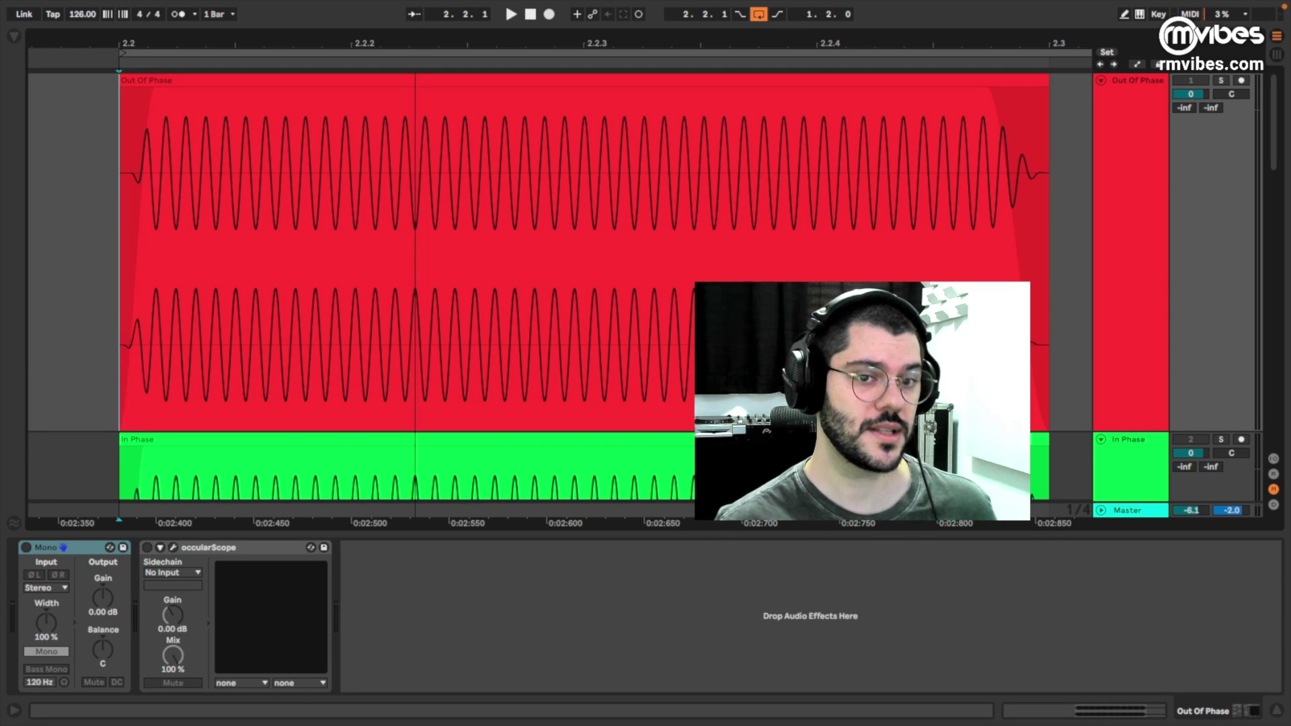
{"action": "scroll", "coordinate": [414, 255], "scroll_direction": "up", "scroll_amount": 5}
{"action": "scroll", "coordinate": [414, 269], "scroll_direction": "up", "scroll_amount": 3}
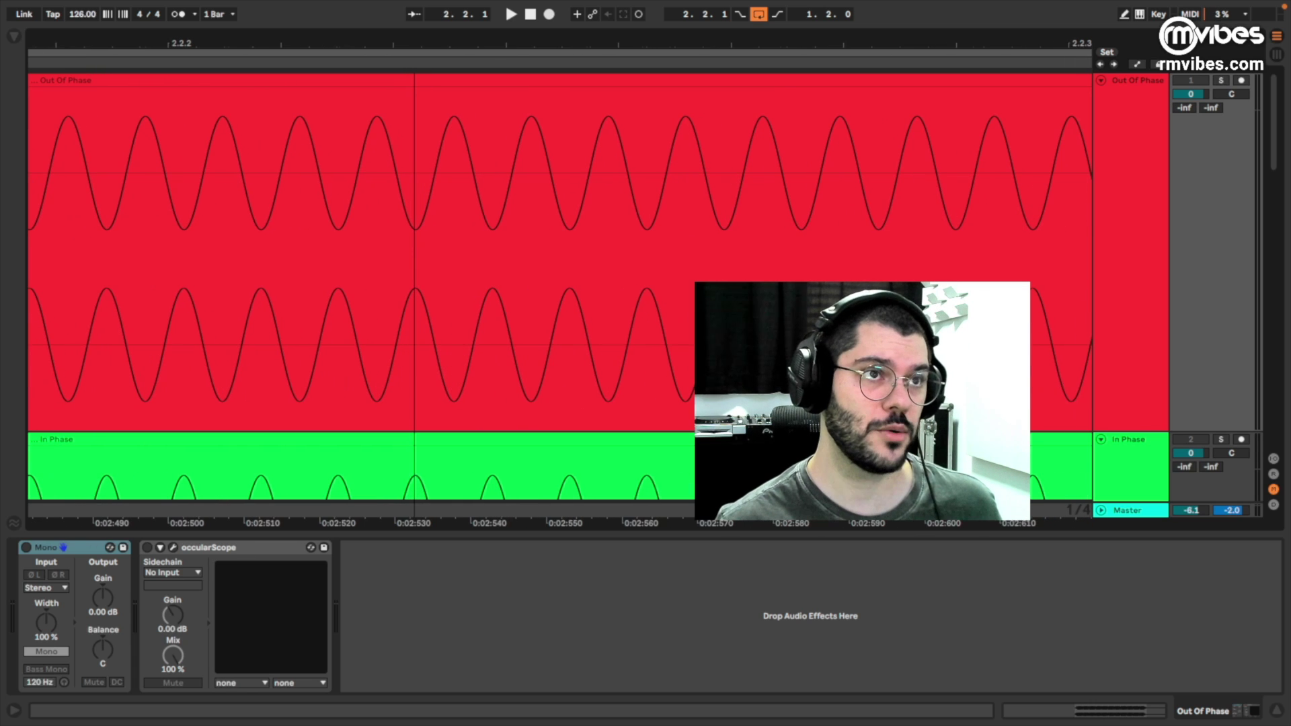
{"action": "scroll", "coordinate": [376, 269], "scroll_direction": "up", "scroll_amount": 5}
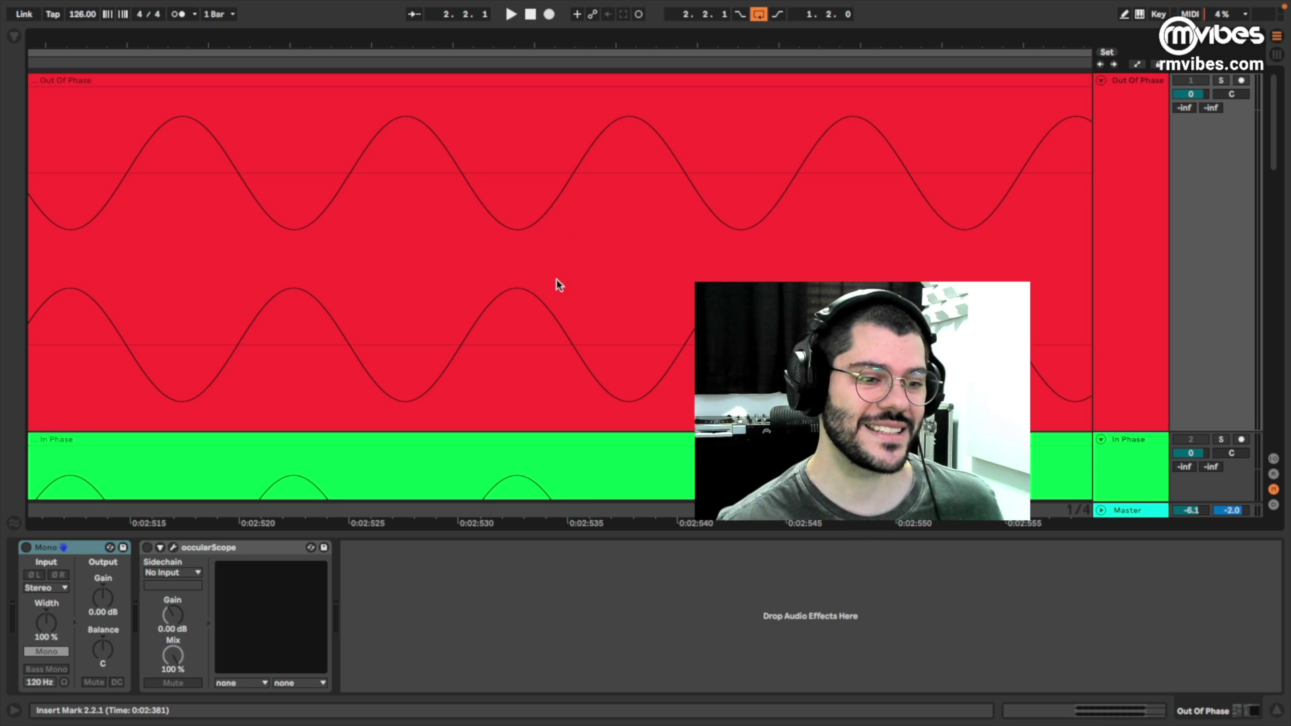
{"action": "left_click_drag", "start_coordinate": [470, 45], "coordinate": [538, 7]}
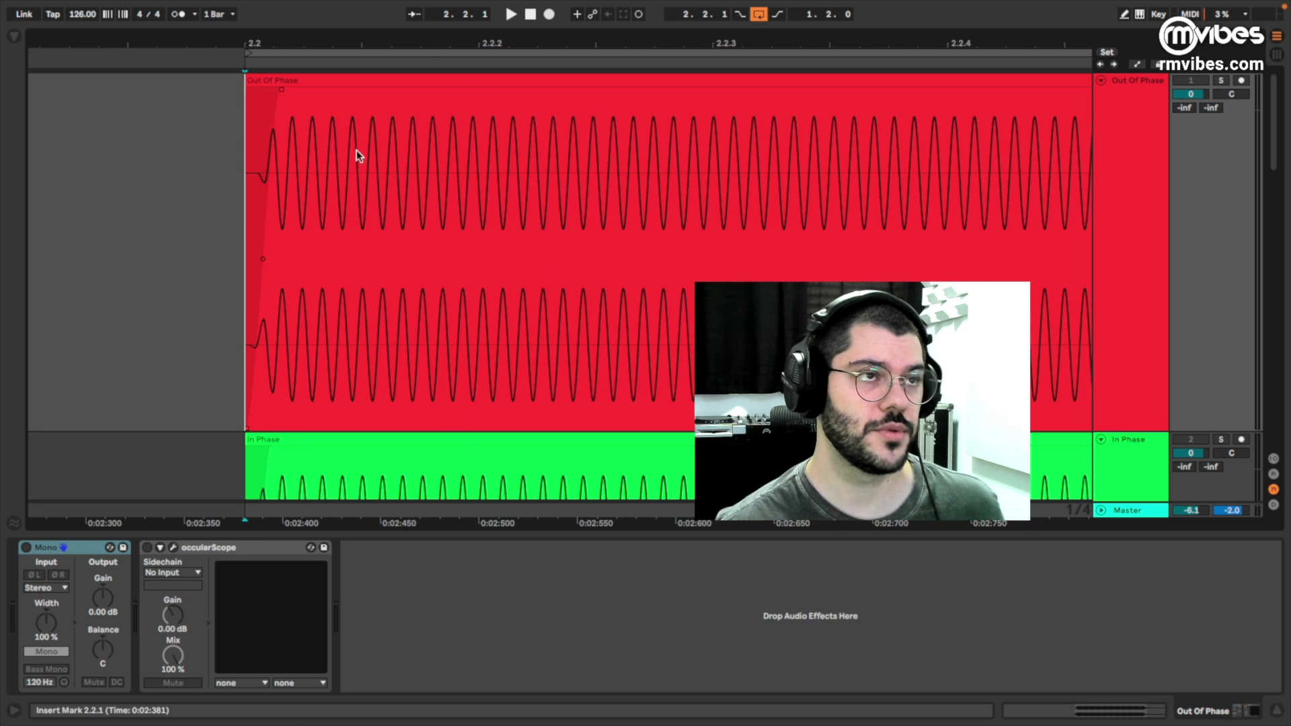
{"action": "scroll", "coordinate": [356, 151], "scroll_direction": "down", "scroll_amount": 3}
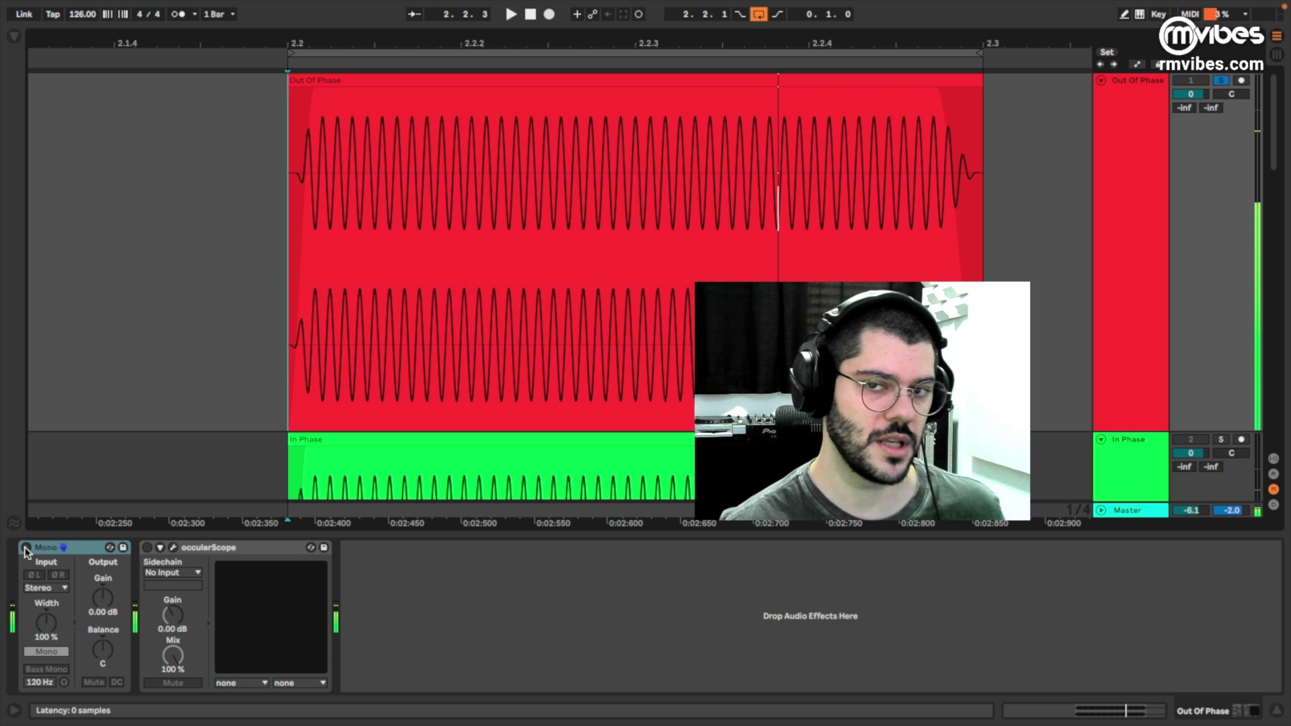
- Audition the soloed Out Of Phase track and enable its Mono effect to compare the stereo and mono sound
{"action": "key", "text": "space"}
{"action": "left_click", "coordinate": [26, 548]}
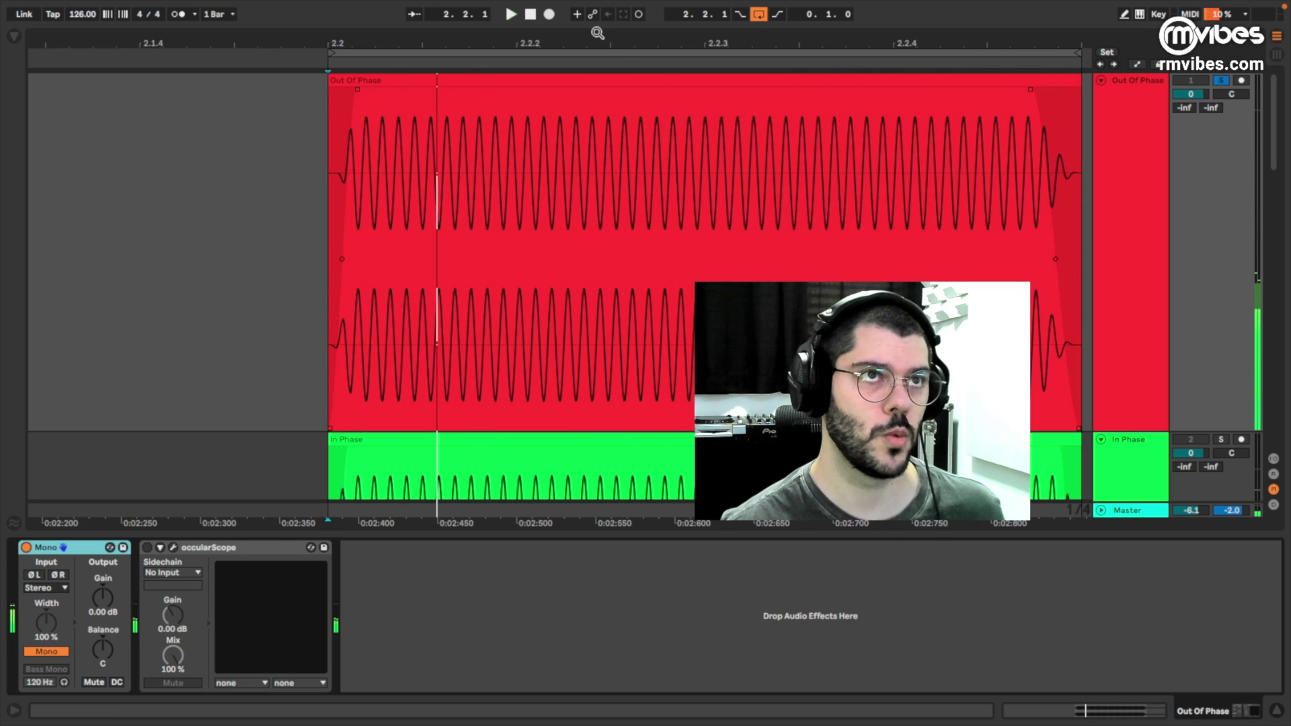
{"action": "left_click_drag", "start_coordinate": [597, 32], "coordinate": [501, 108]}
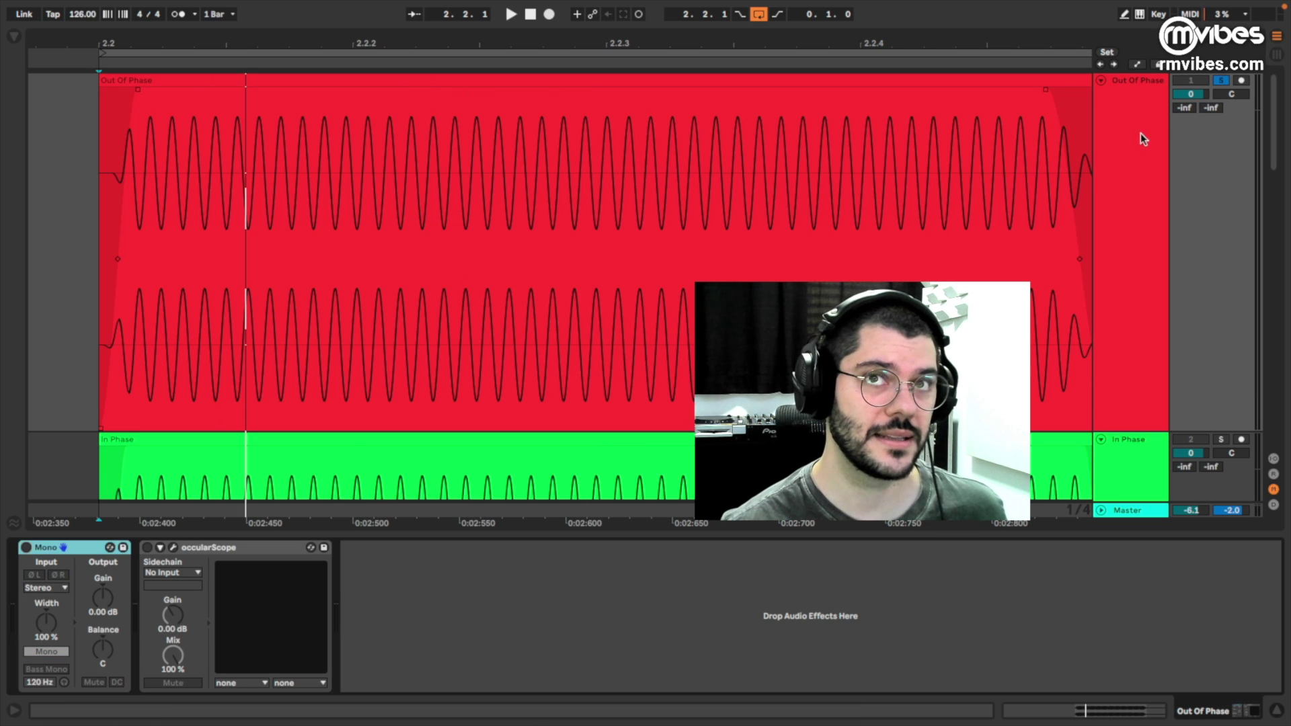
- Solo the In Phase track and inspect the left and right channel waveforms of its clip
{"action": "left_click", "coordinate": [1140, 132]}
{"action": "scroll", "coordinate": [474, 317], "scroll_direction": "down", "scroll_amount": 5}
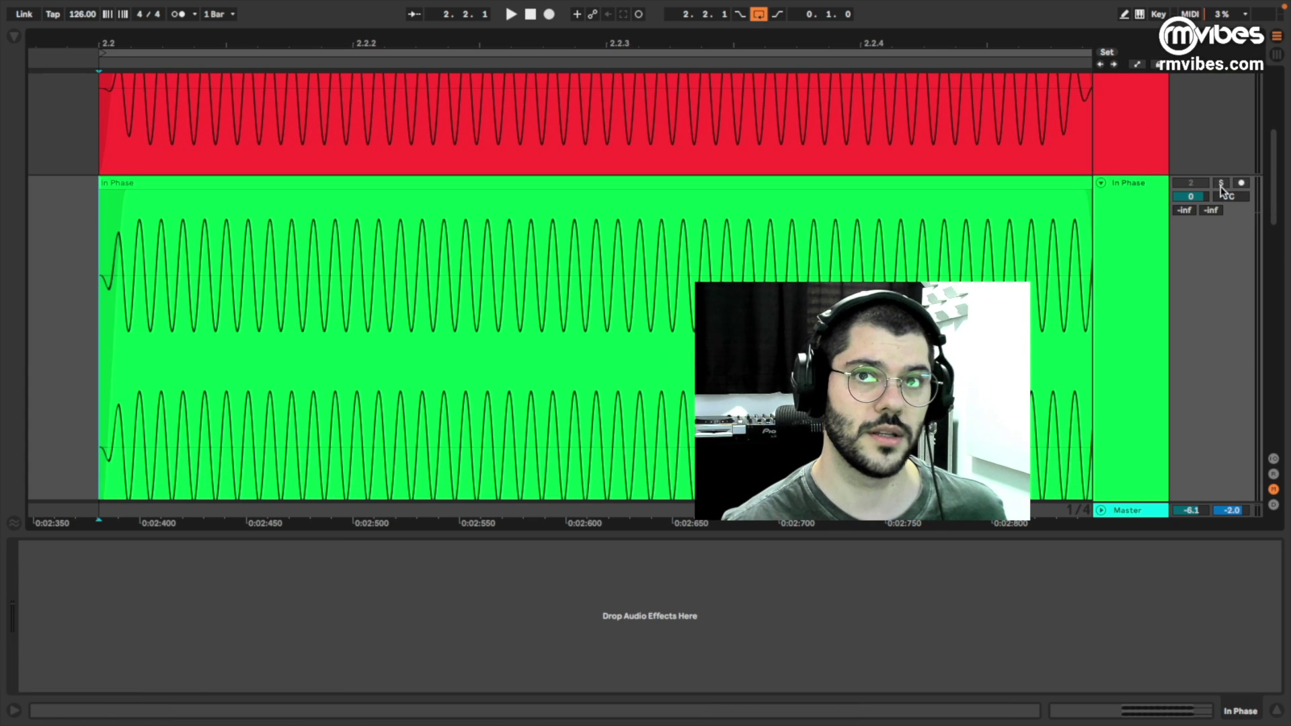
{"action": "left_click", "coordinate": [1221, 183]}
{"action": "left_click_drag", "start_coordinate": [483, 47], "coordinate": [647, 271]}
{"action": "scroll", "coordinate": [647, 271], "scroll_direction": "down", "scroll_amount": 3}
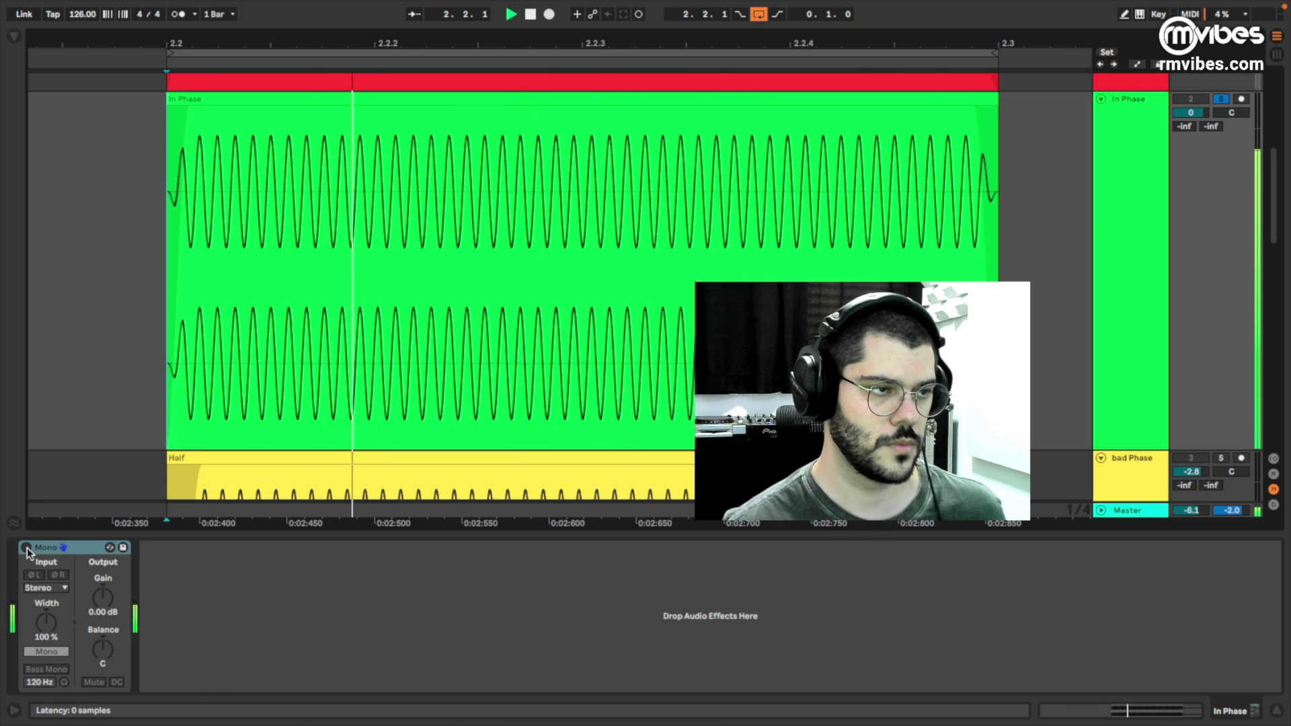
- Play the In Phase track and enable its Mono effect to compare the stereo and mono sound
{"action": "key", "text": "space"}
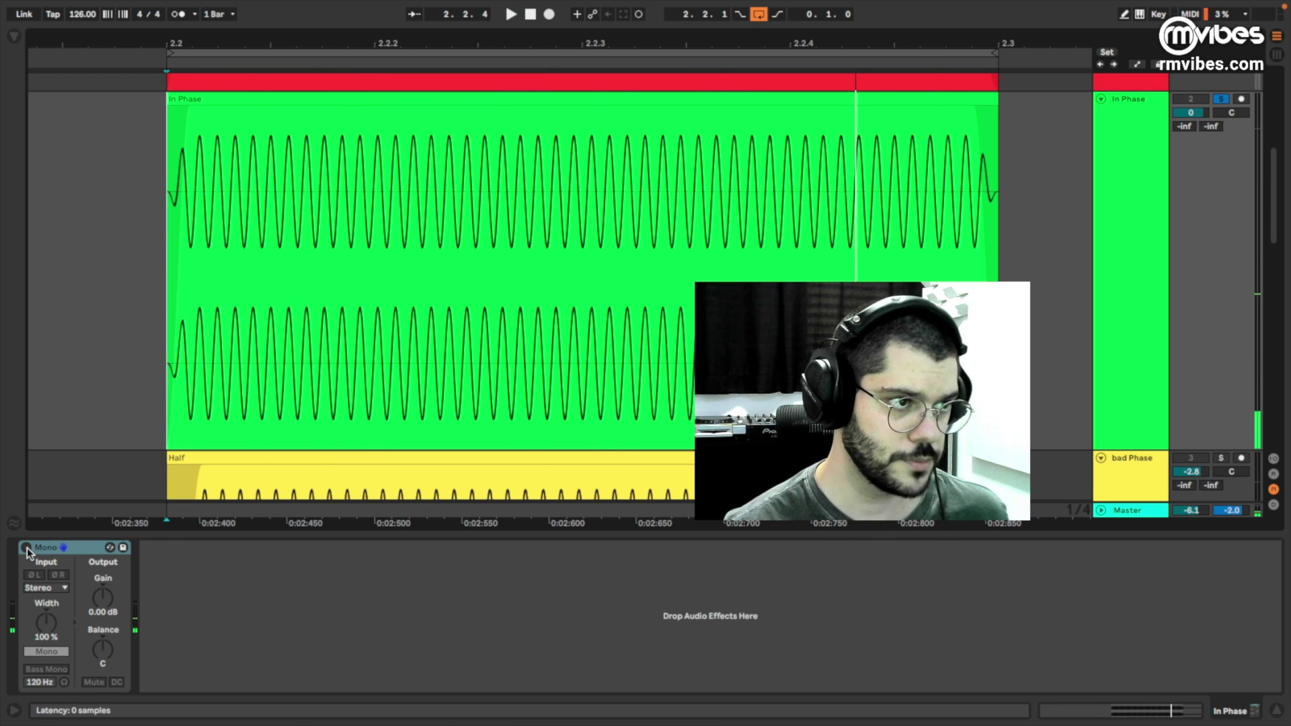
{"action": "key", "text": "space"}
{"action": "left_click", "coordinate": [26, 547]}
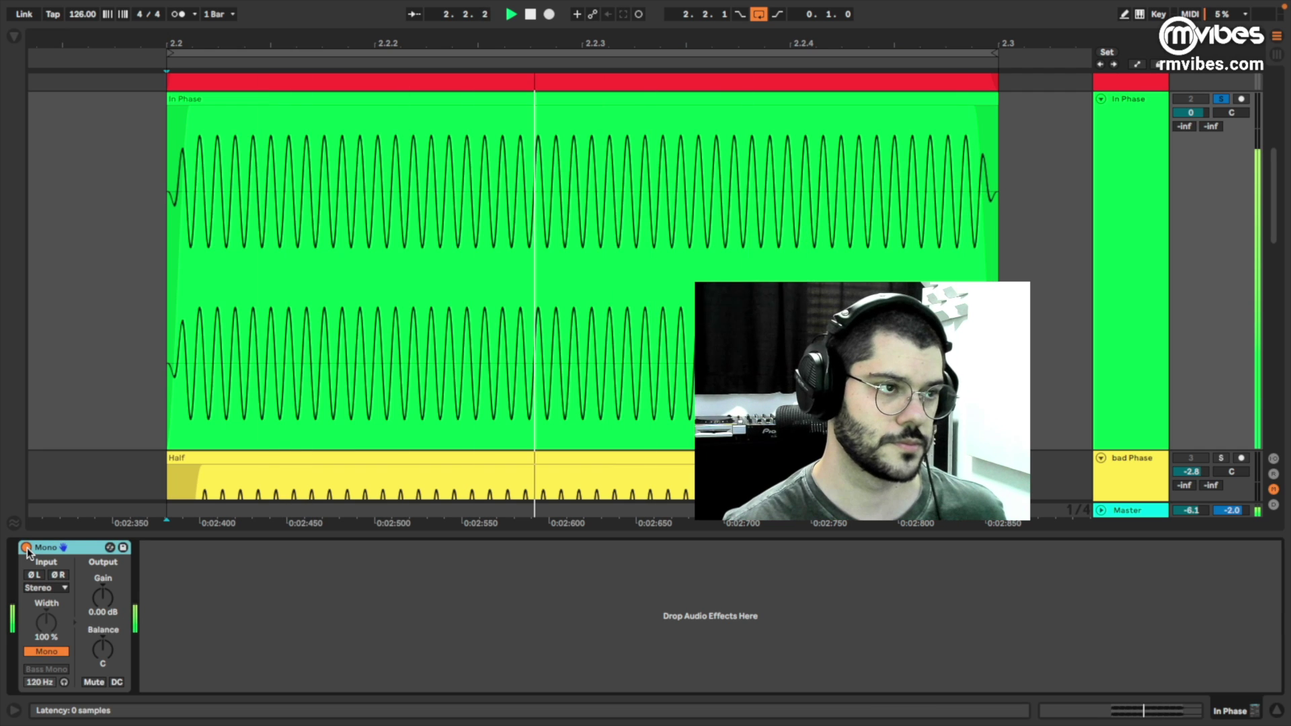
{"action": "key", "text": "space"}
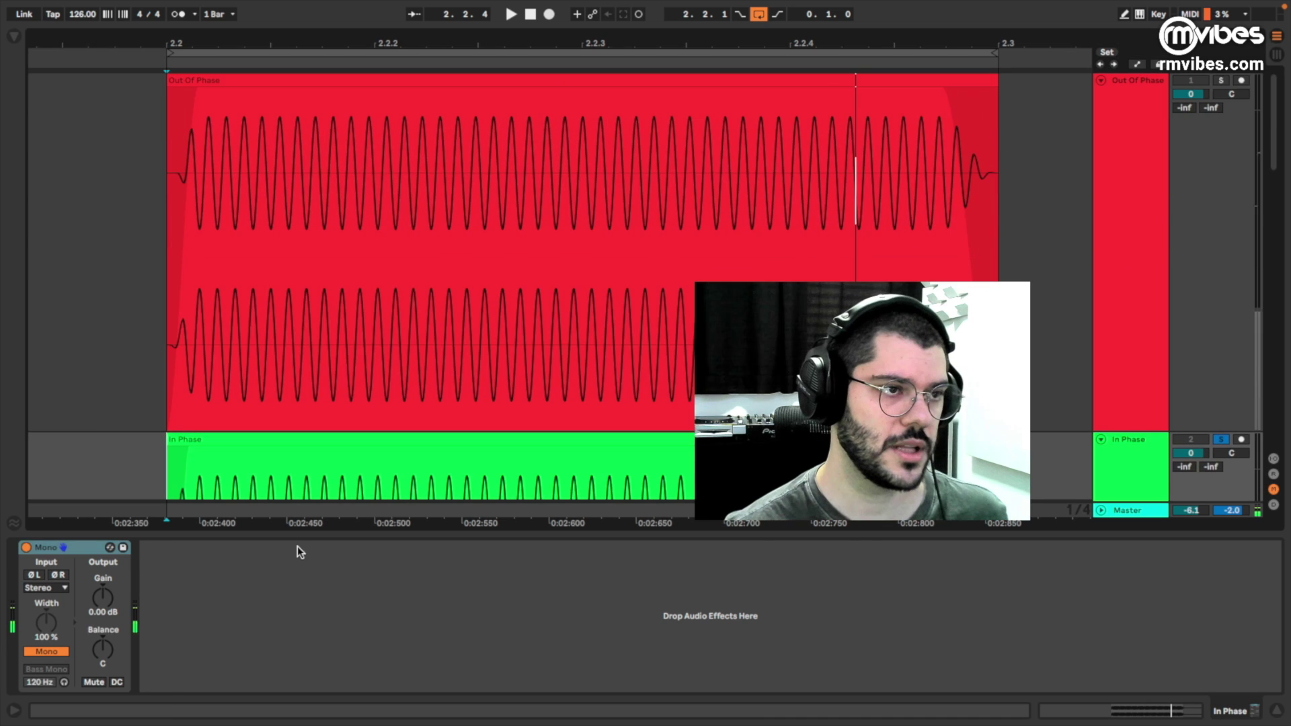
- Play the soloed Out Of Phase track from 2.2.1 and check its phase correlation in the Vectorscope
{"action": "scroll", "coordinate": [229, 371], "scroll_direction": "down", "scroll_amount": 3}
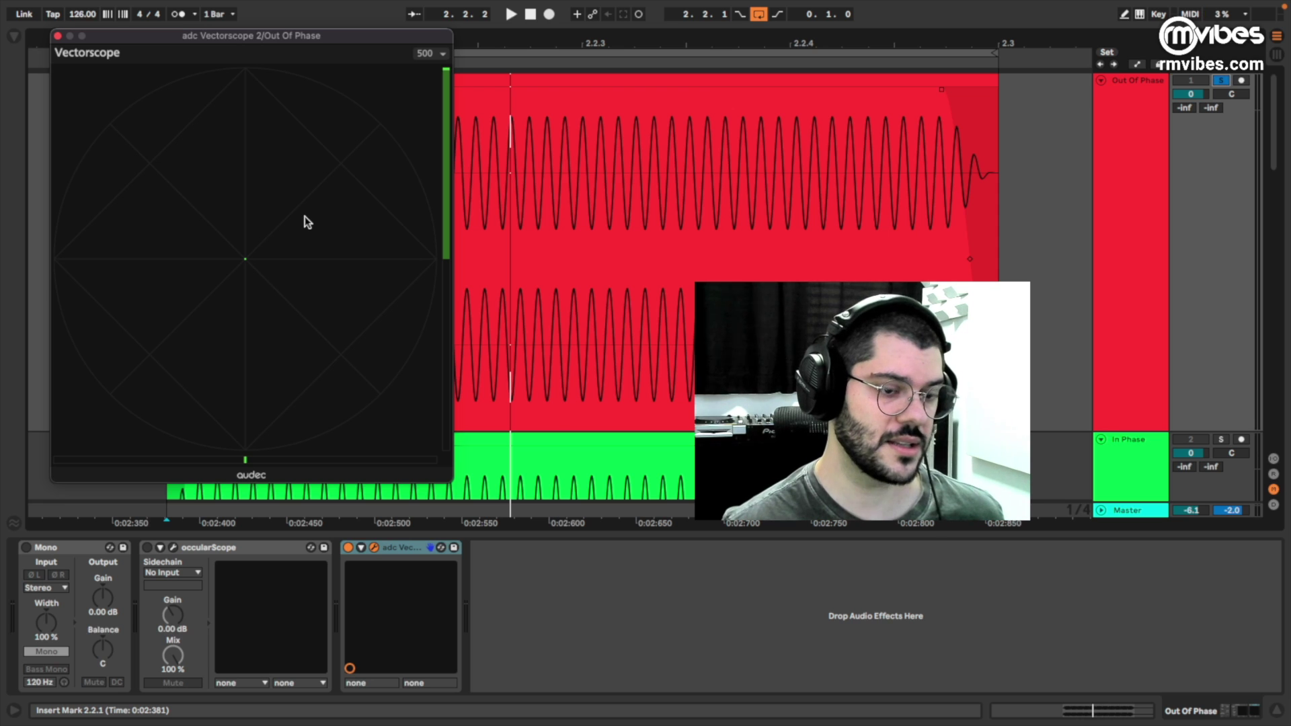
{"action": "left_click_drag", "start_coordinate": [269, 37], "coordinate": [285, 160]}
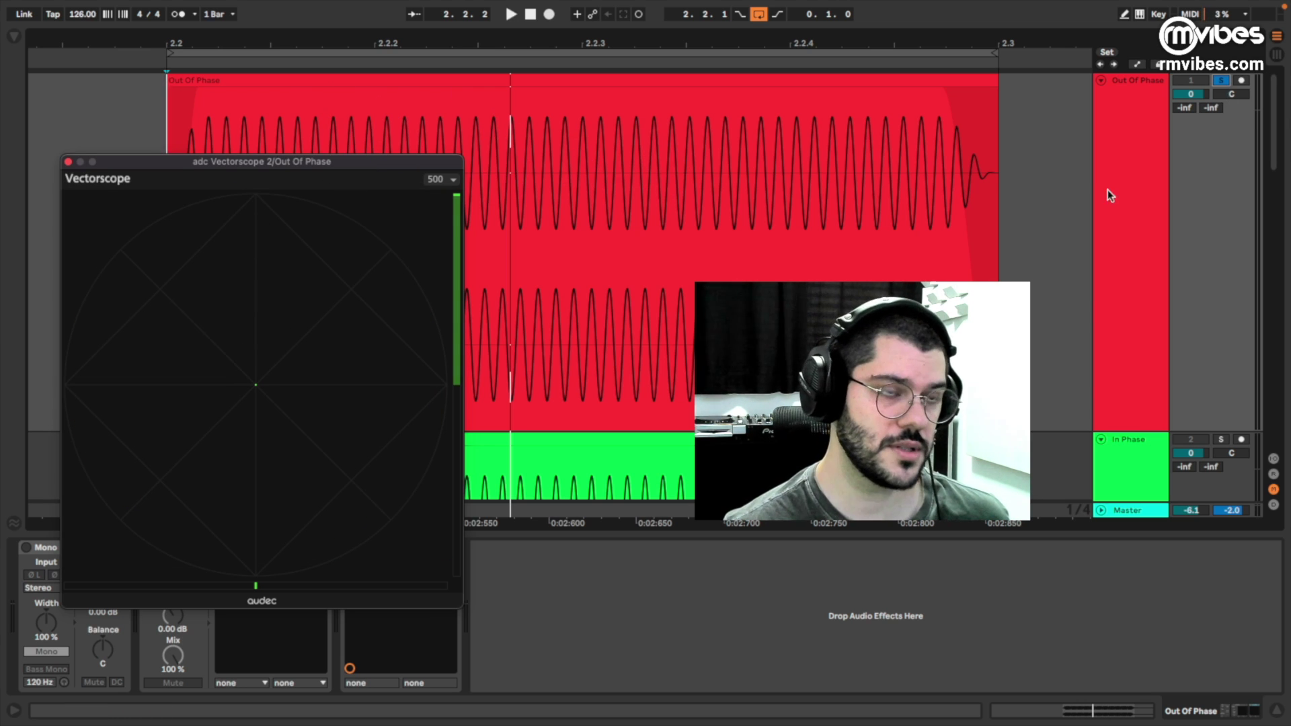
{"action": "left_click", "coordinate": [161, 108]}
{"action": "key", "text": "space"}
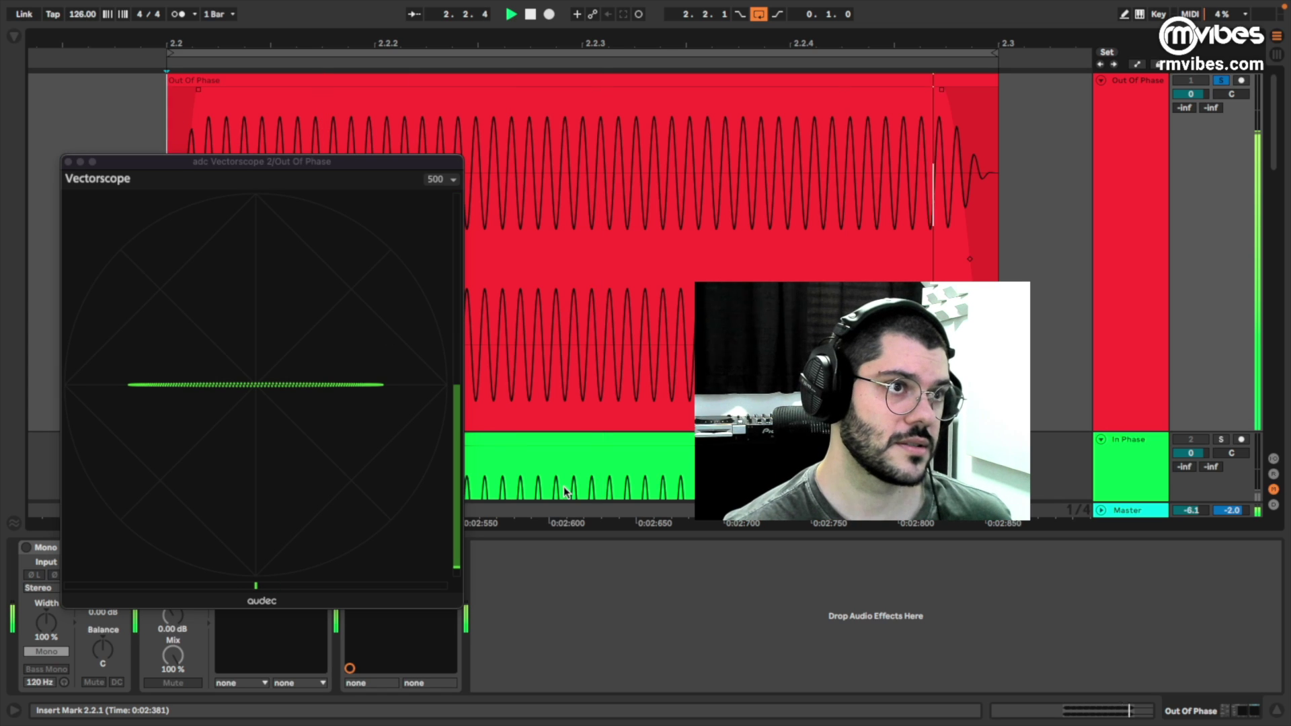
{"action": "key", "text": "space"}
- Open the adc Vectorscope 2 window for the In Phase track
{"action": "left_click_drag", "start_coordinate": [340, 161], "coordinate": [820, 156]}
{"action": "scroll", "coordinate": [406, 248], "scroll_direction": "down", "scroll_amount": 2}
{"action": "scroll", "coordinate": [406, 247], "scroll_direction": "down", "scroll_amount": 4}
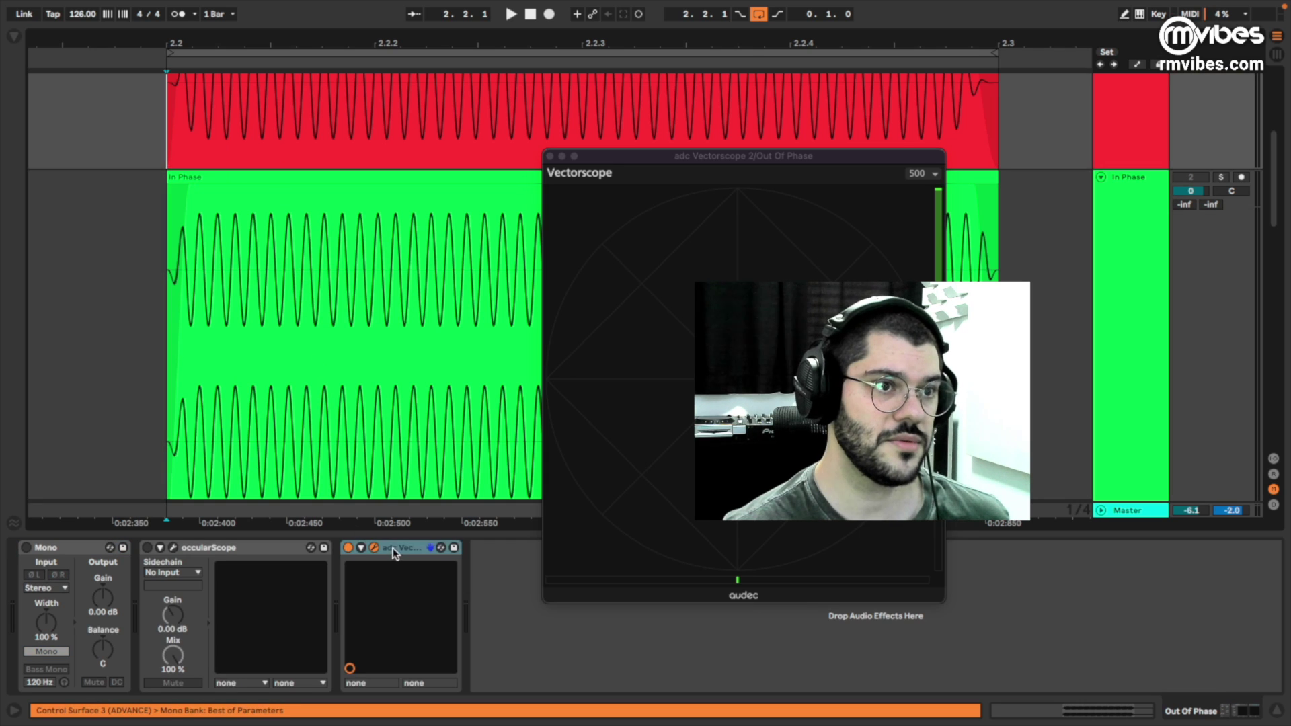
{"action": "left_click", "coordinate": [214, 341]}
{"action": "left_click", "coordinate": [173, 547]}
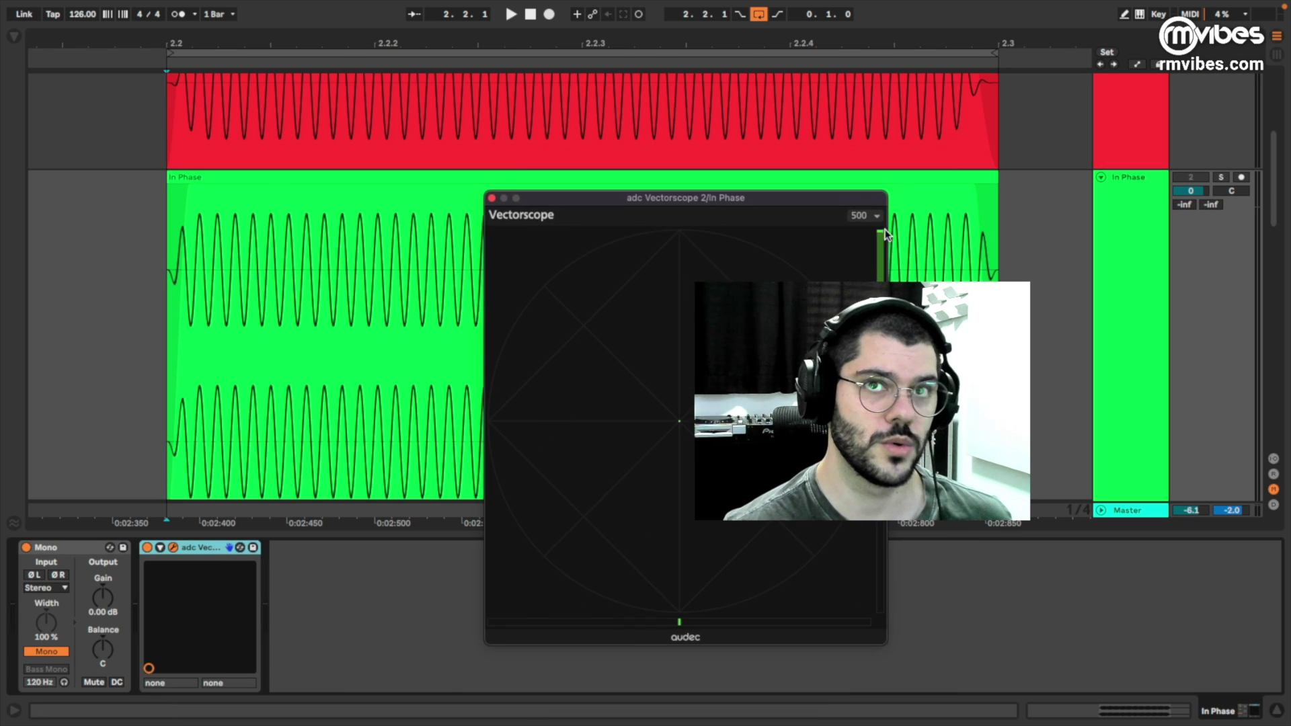
- Solo the In Phase track and play it to check its stereo image in the Vectorscope
{"action": "left_click", "coordinate": [1221, 177]}
{"action": "left_click_drag", "start_coordinate": [737, 199], "coordinate": [289, 59]}
{"action": "key", "text": "space"}
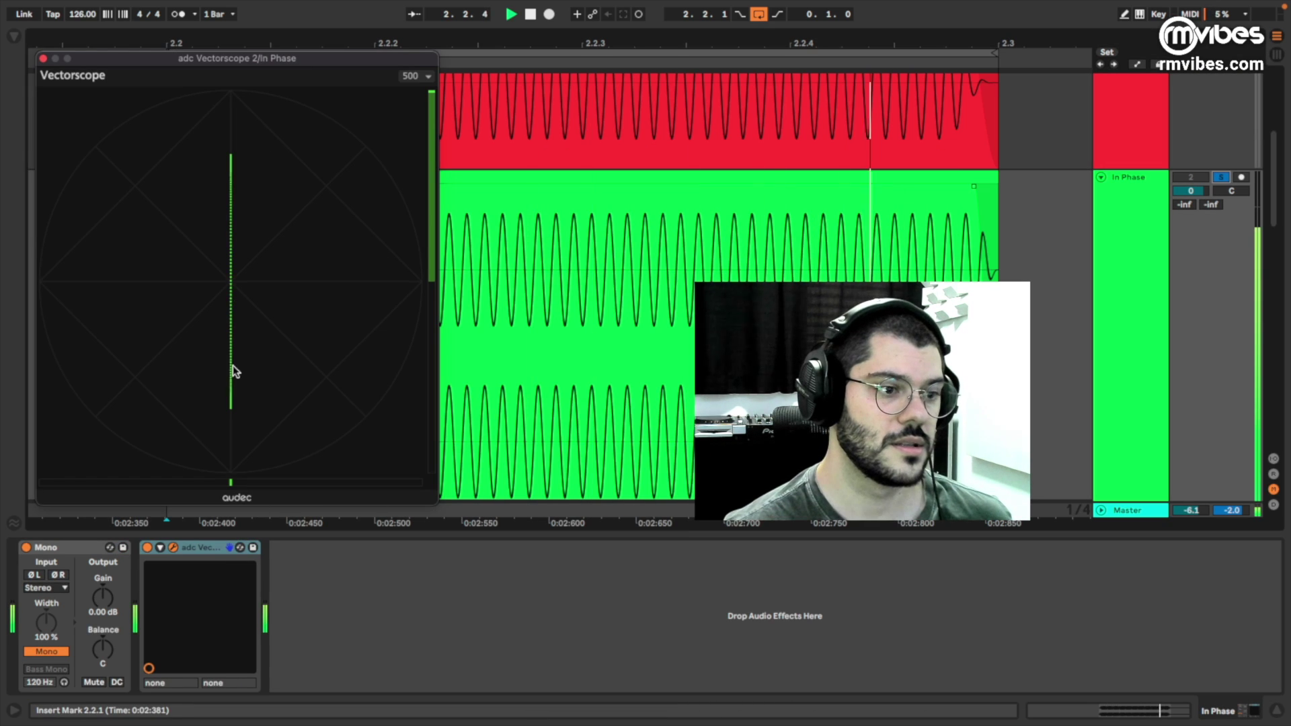
{"action": "key", "text": "space"}
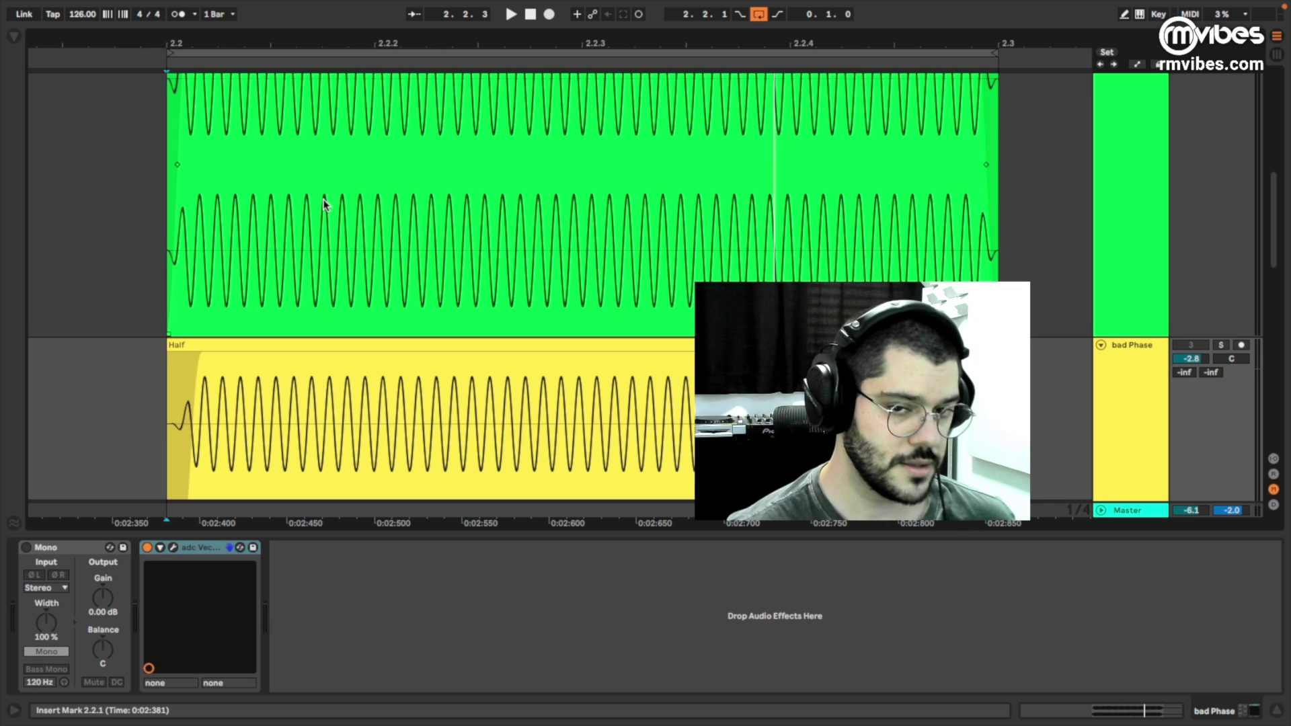
- Examine the offset between the left and right channel waveforms of the Half clip on the bad Phase track
{"action": "scroll", "coordinate": [323, 204], "scroll_direction": "down", "scroll_amount": 5}
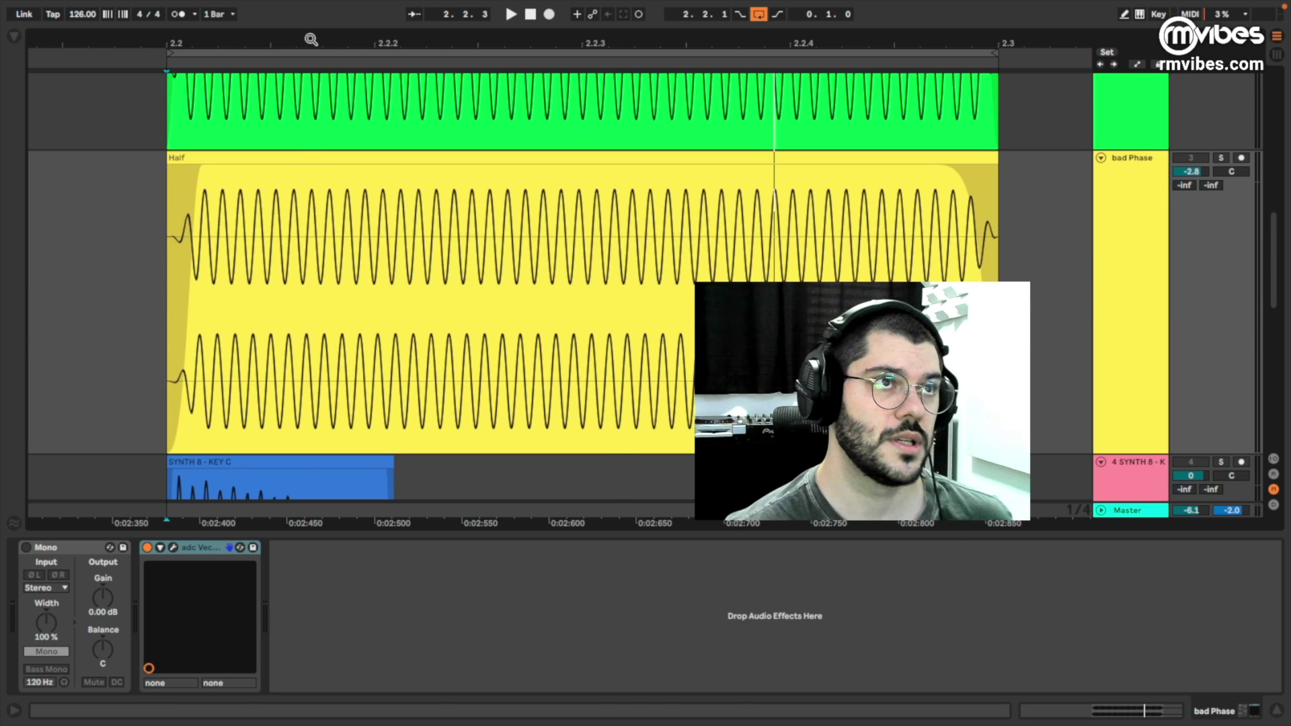
{"action": "left_click_drag", "start_coordinate": [308, 40], "coordinate": [540, 460]}
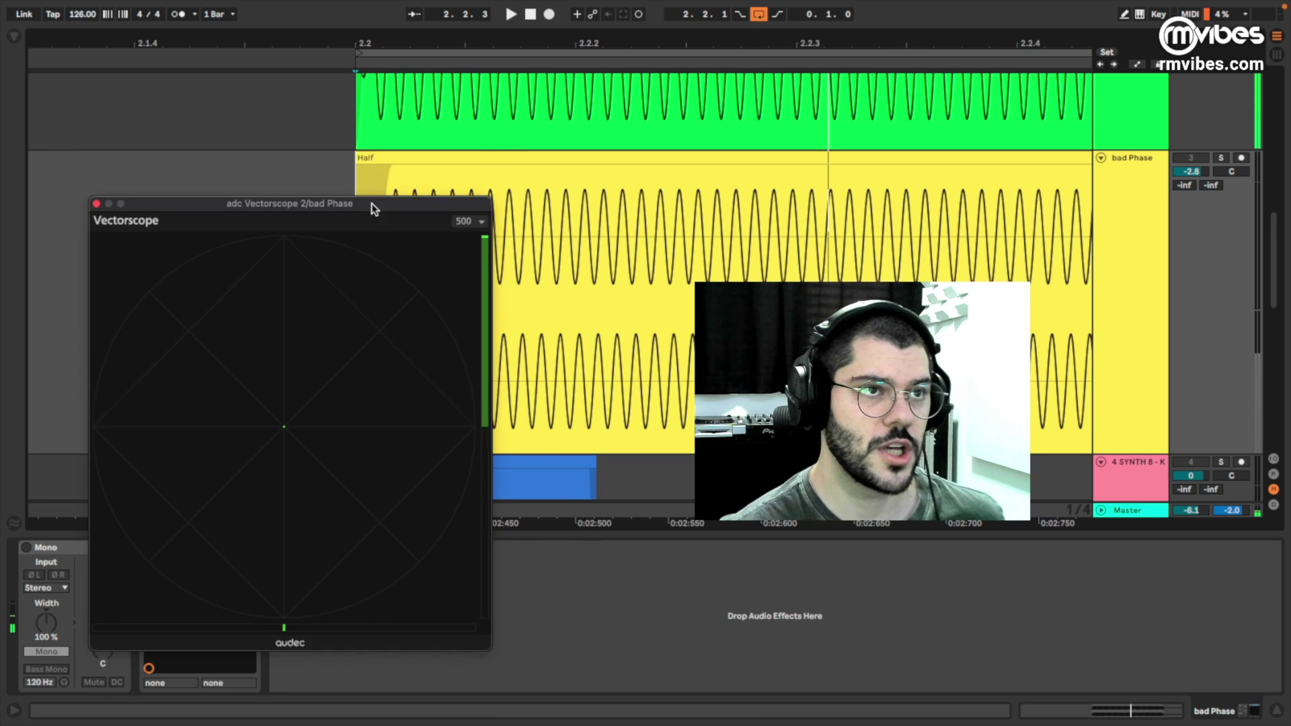
{"action": "left_click_drag", "start_coordinate": [372, 203], "coordinate": [300, 49]}
{"action": "left_click_drag", "start_coordinate": [646, 46], "coordinate": [646, 212]}
{"action": "scroll", "coordinate": [676, 112], "scroll_direction": "up", "scroll_amount": 2}
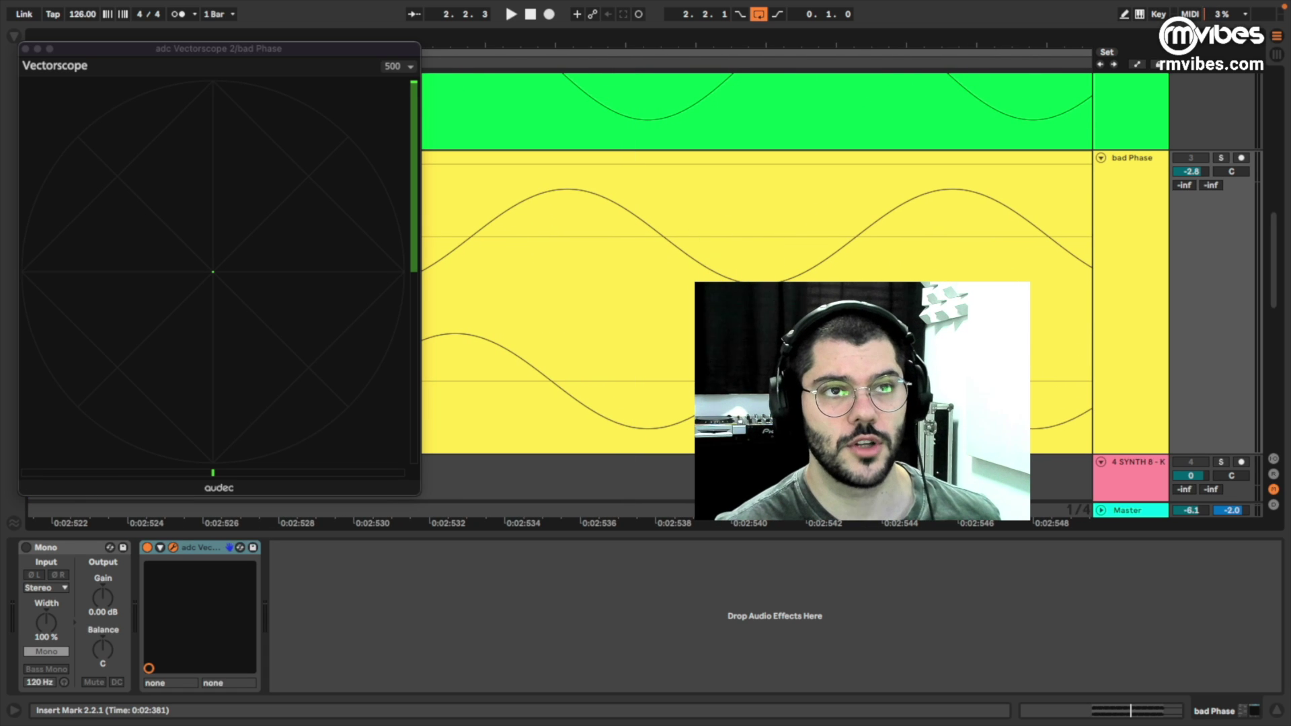
{"action": "left_click_drag", "start_coordinate": [728, 46], "coordinate": [884, 636]}
{"action": "left_click_drag", "start_coordinate": [672, 45], "coordinate": [571, 13]}
{"action": "left_click_drag", "start_coordinate": [426, 44], "coordinate": [686, 45]}
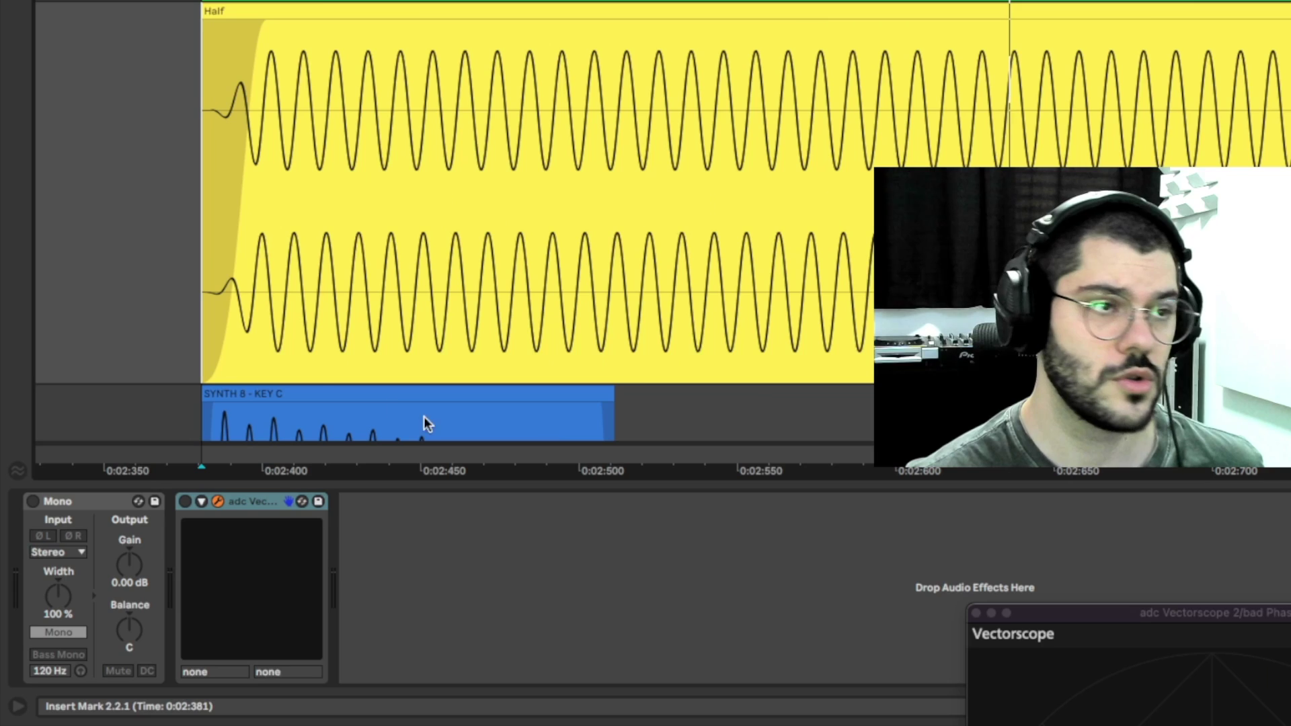
- Toggle the bad Phase track's Mono effect on and off, and play the track to view its correlation in the Vectorscope
{"action": "left_click", "coordinate": [31, 501]}
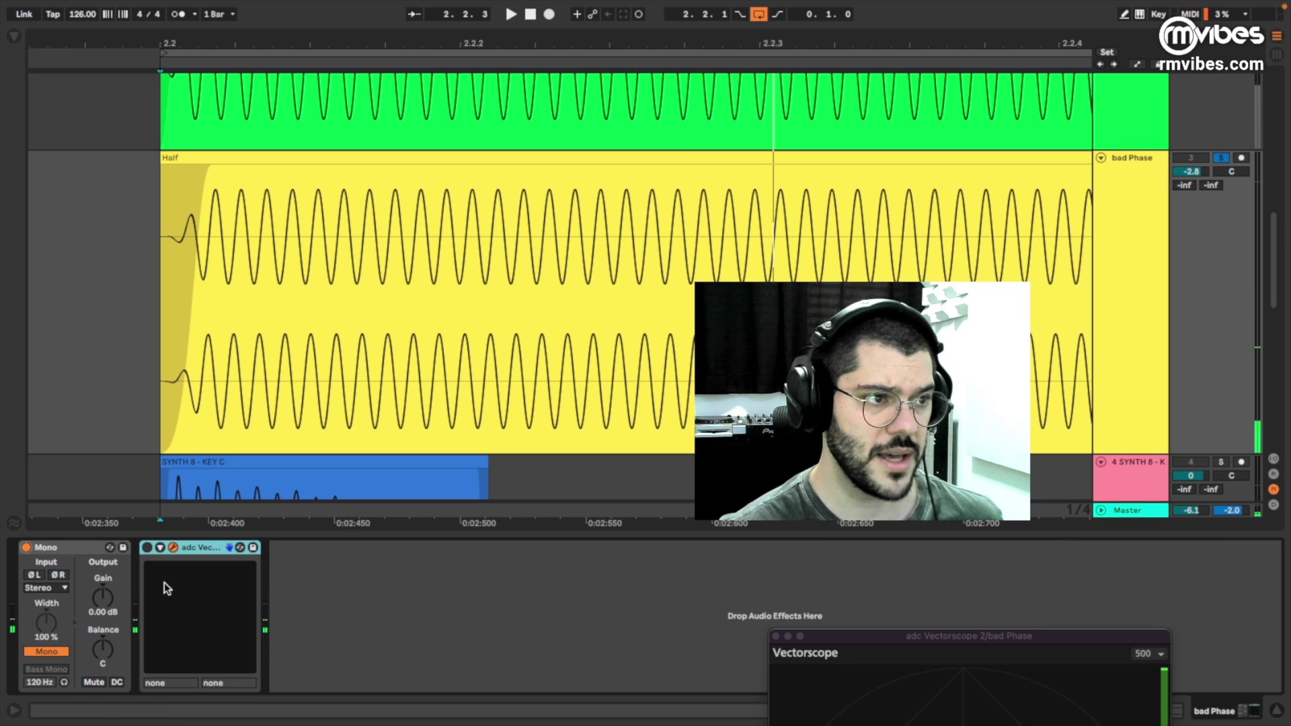
{"action": "left_click_drag", "start_coordinate": [936, 637], "coordinate": [187, 39]}
{"action": "left_click", "coordinate": [28, 548]}
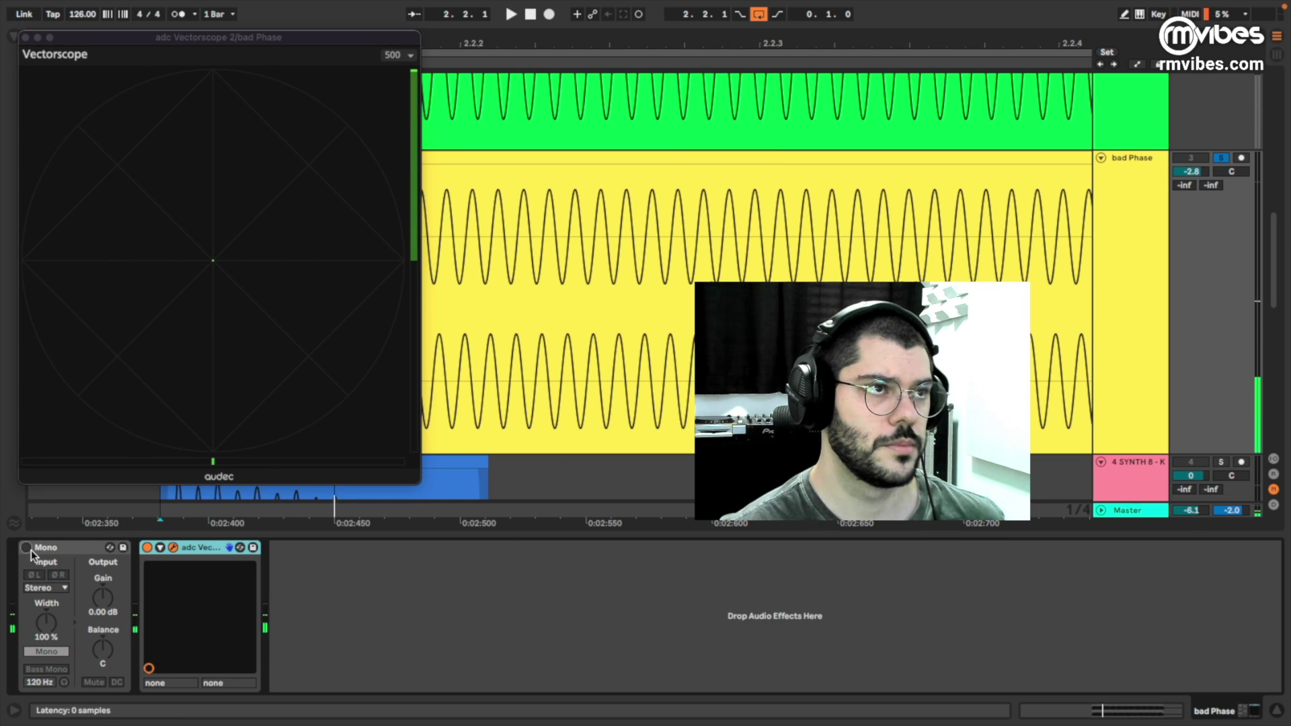
{"action": "key", "text": "space"}
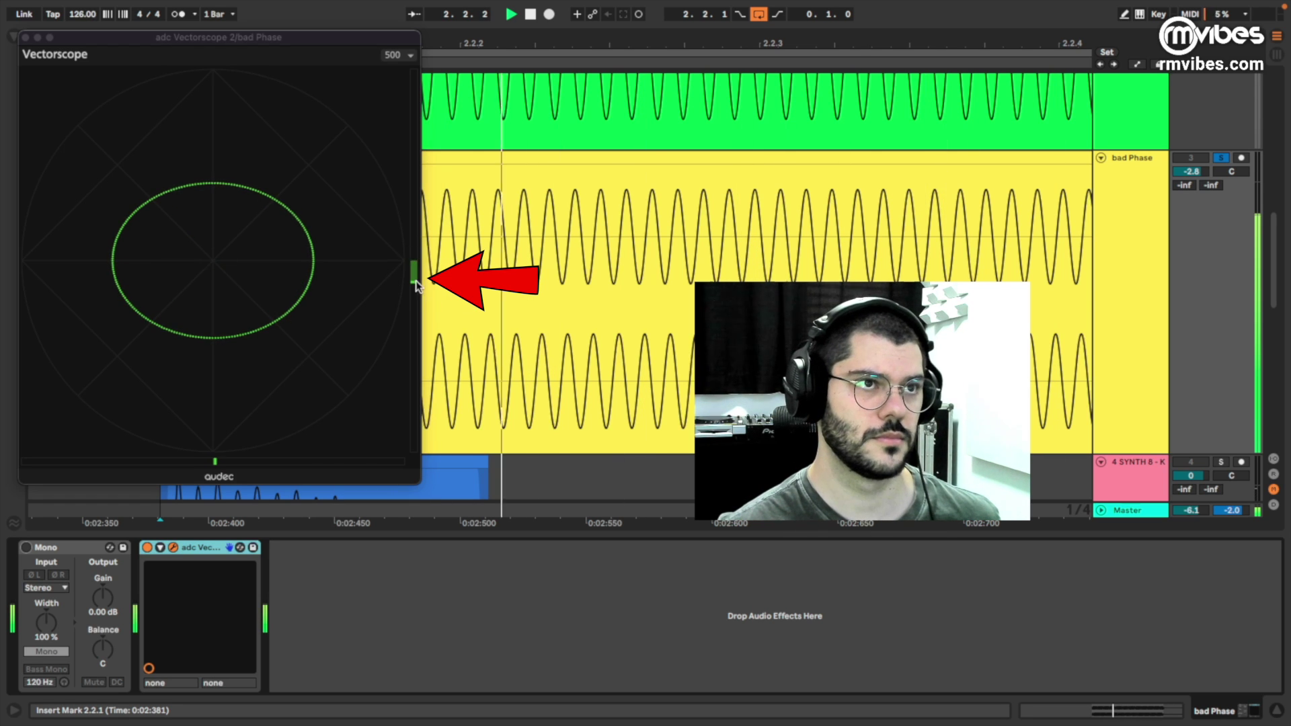
{"action": "key", "text": "space"}
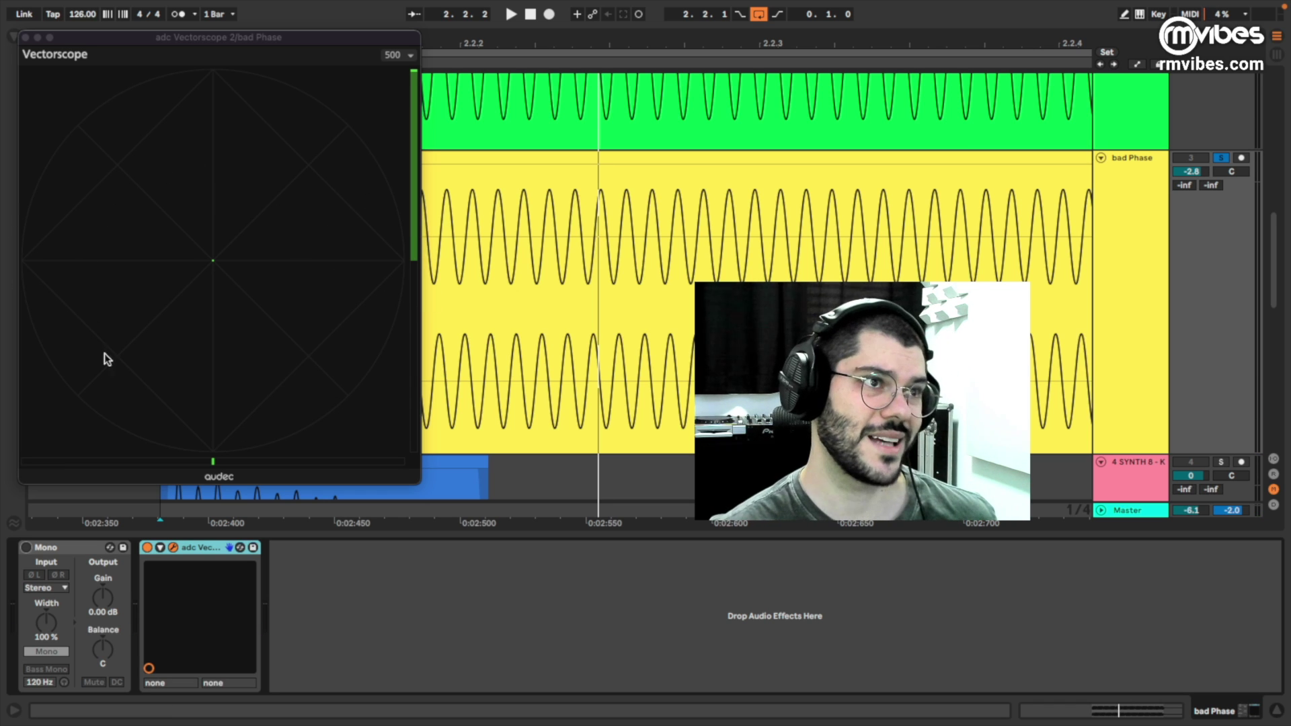
- Compare the bad Phase track in stereo and mono during playback, leaving its Mono effect enabled
{"action": "key", "text": "space"}
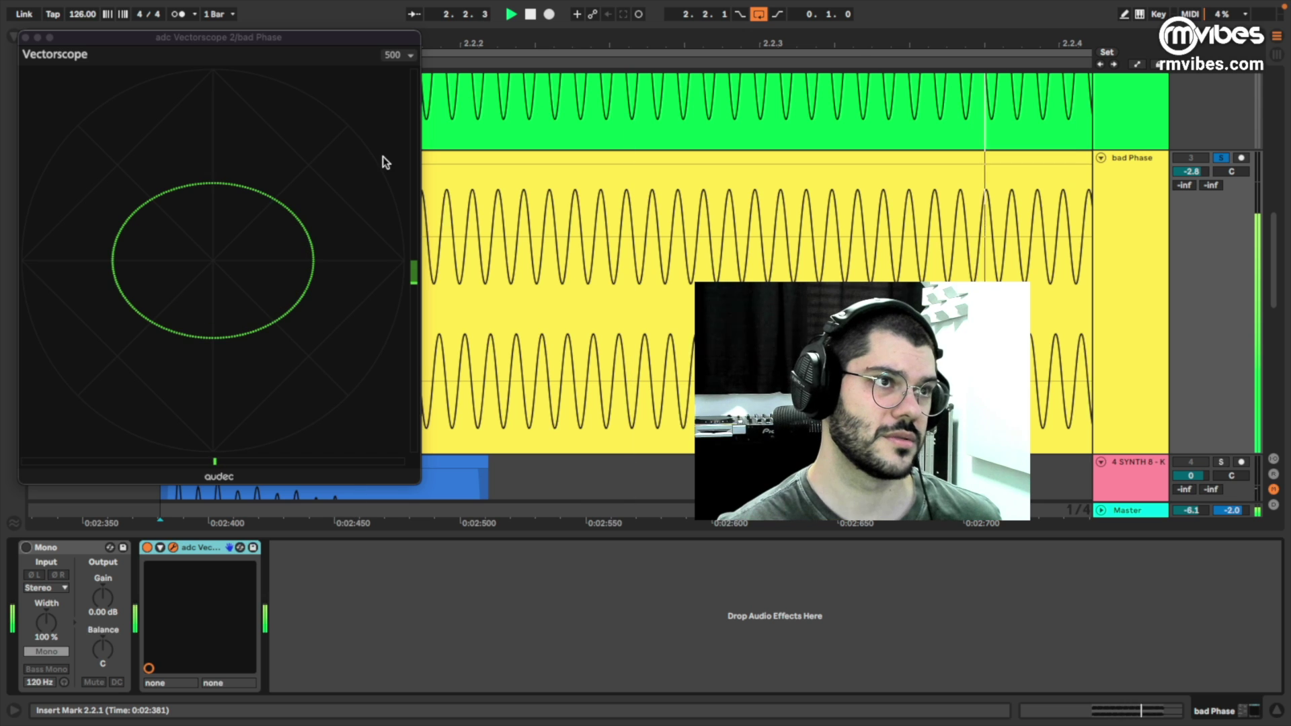
{"action": "left_click", "coordinate": [24, 547]}
{"action": "left_click", "coordinate": [25, 546]}
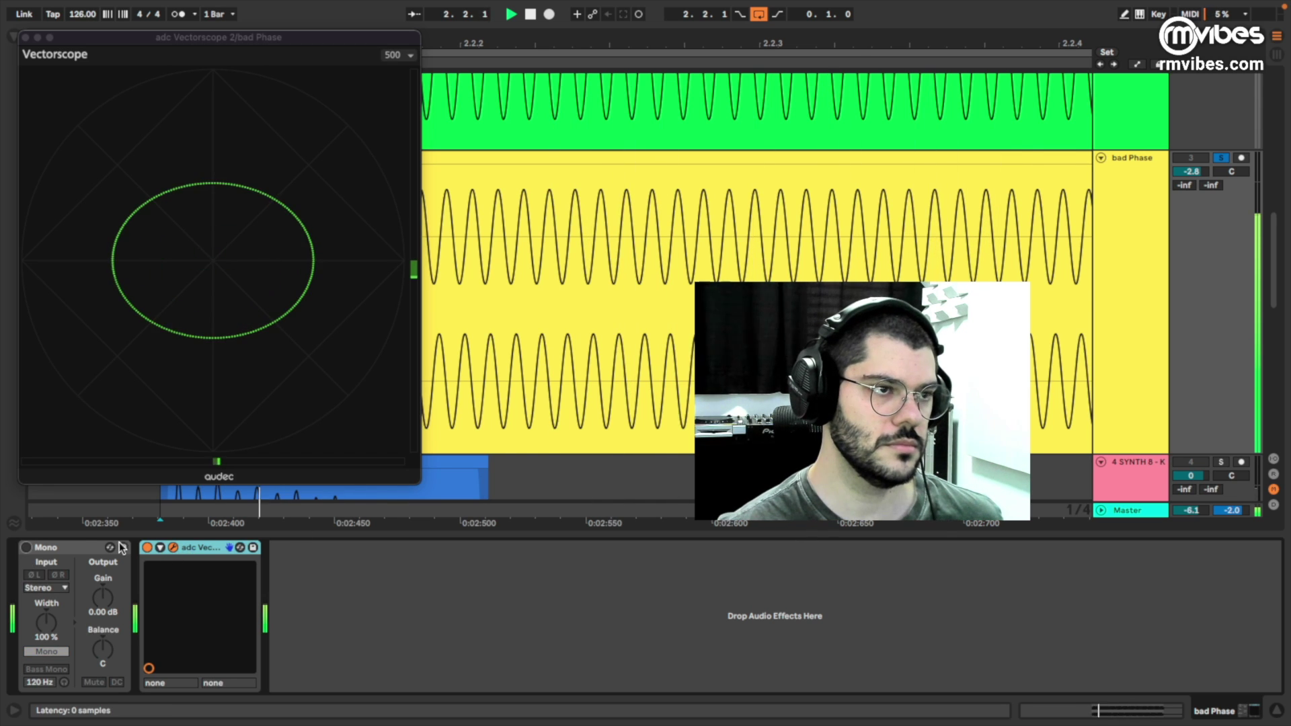
{"action": "left_click", "coordinate": [25, 547]}
{"action": "key", "text": "space"}
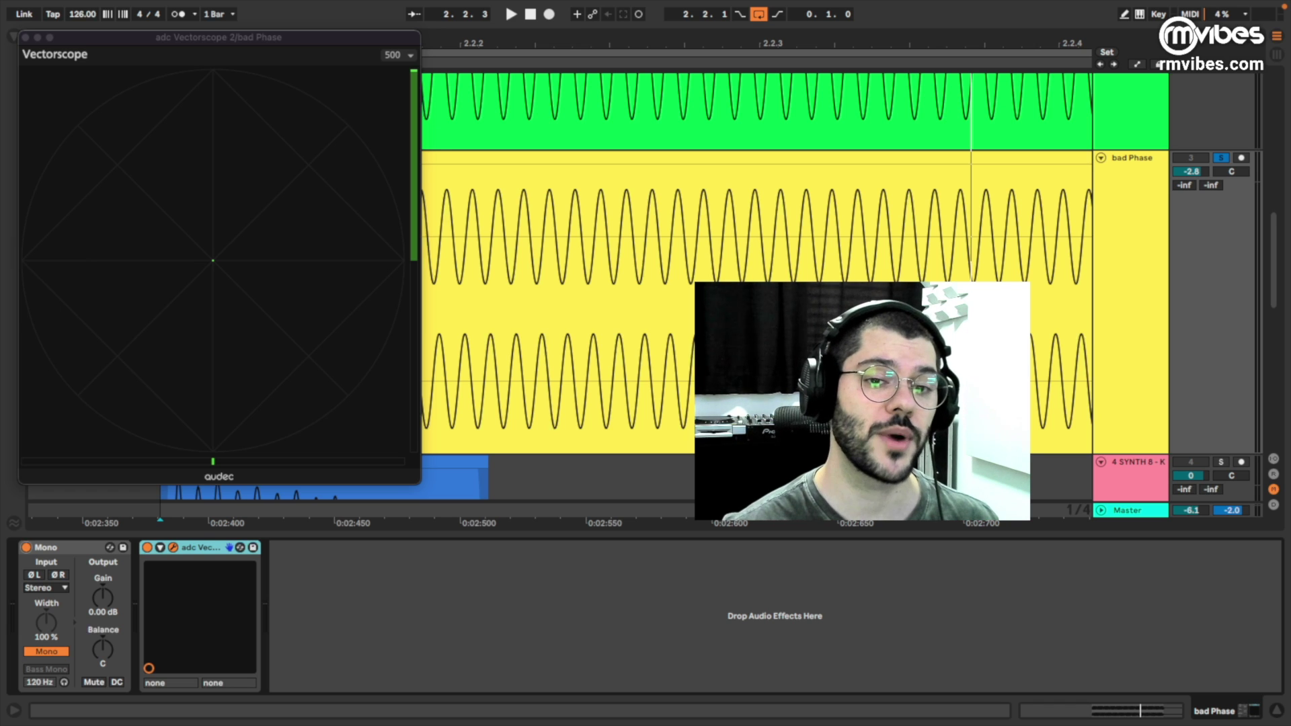
- Hide the Vectorscope window, play the SYNTH 8 - KEY C clip and examine its left and right channel waveforms up close
{"action": "key", "text": "super+alt+p"}
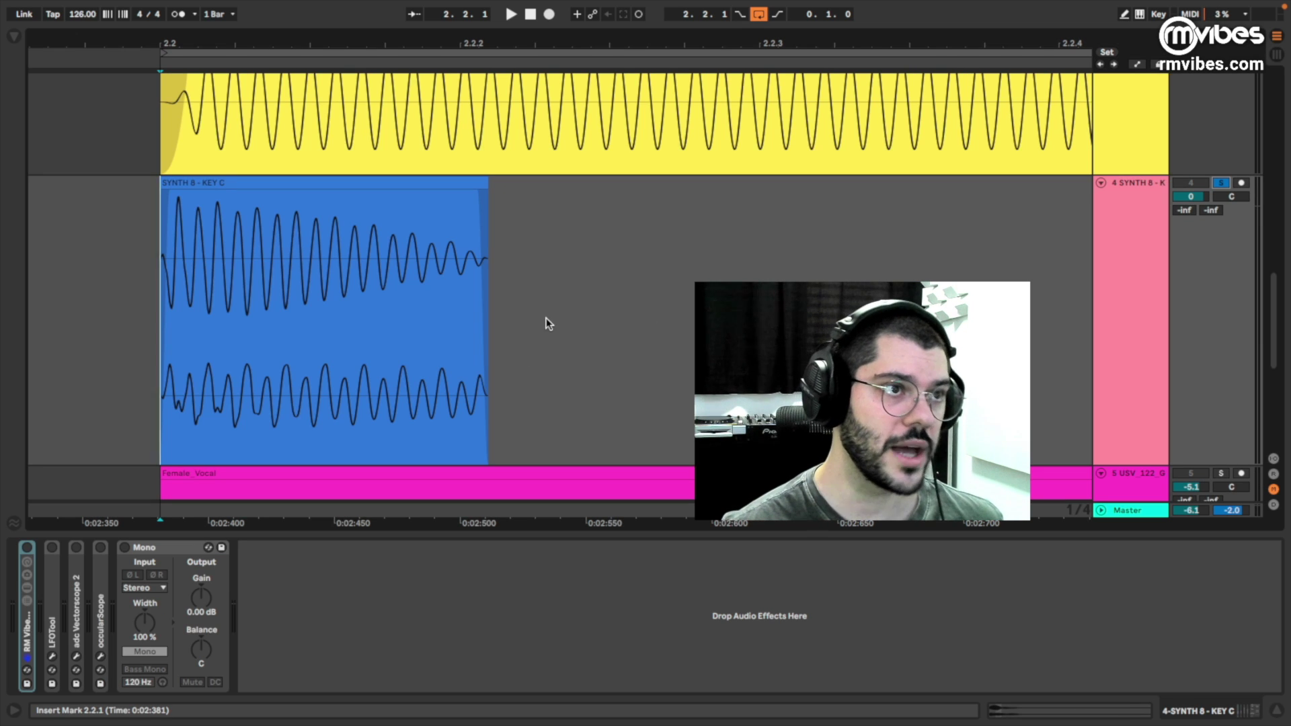
{"action": "key", "text": "space"}
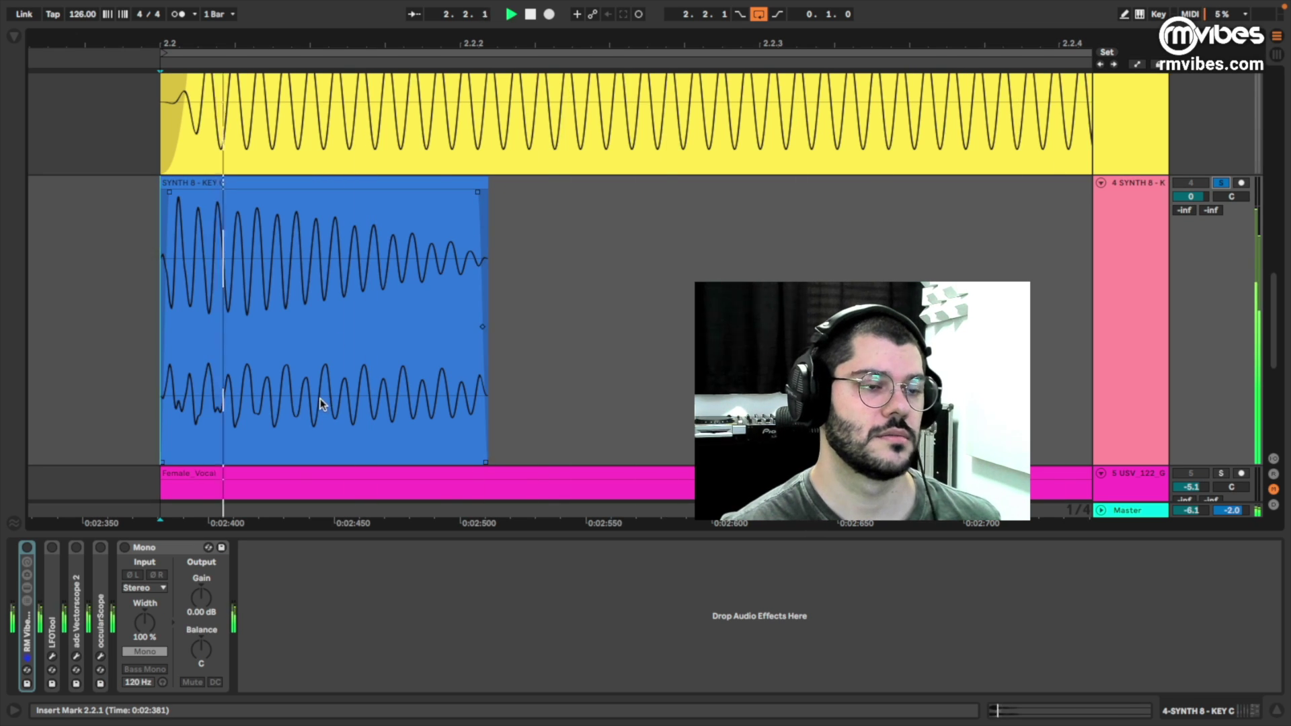
{"action": "key", "text": "space"}
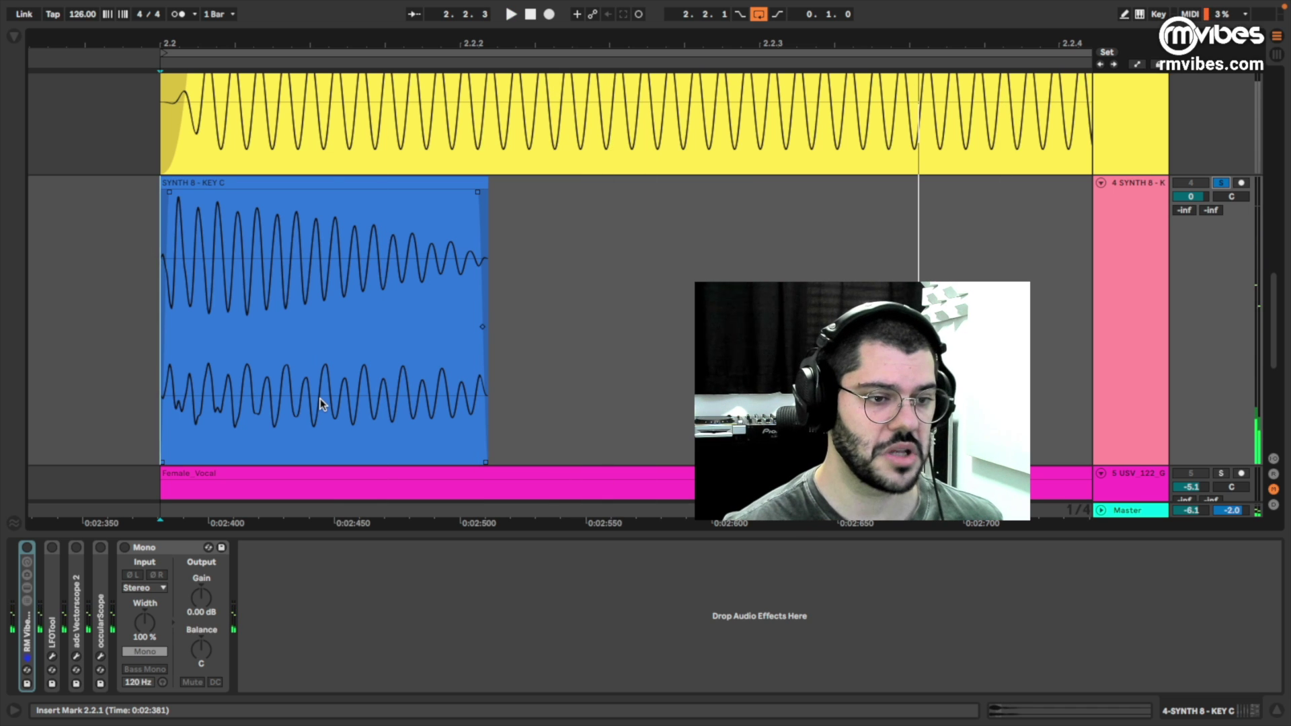
{"action": "left_click_drag", "start_coordinate": [196, 44], "coordinate": [196, 370]}
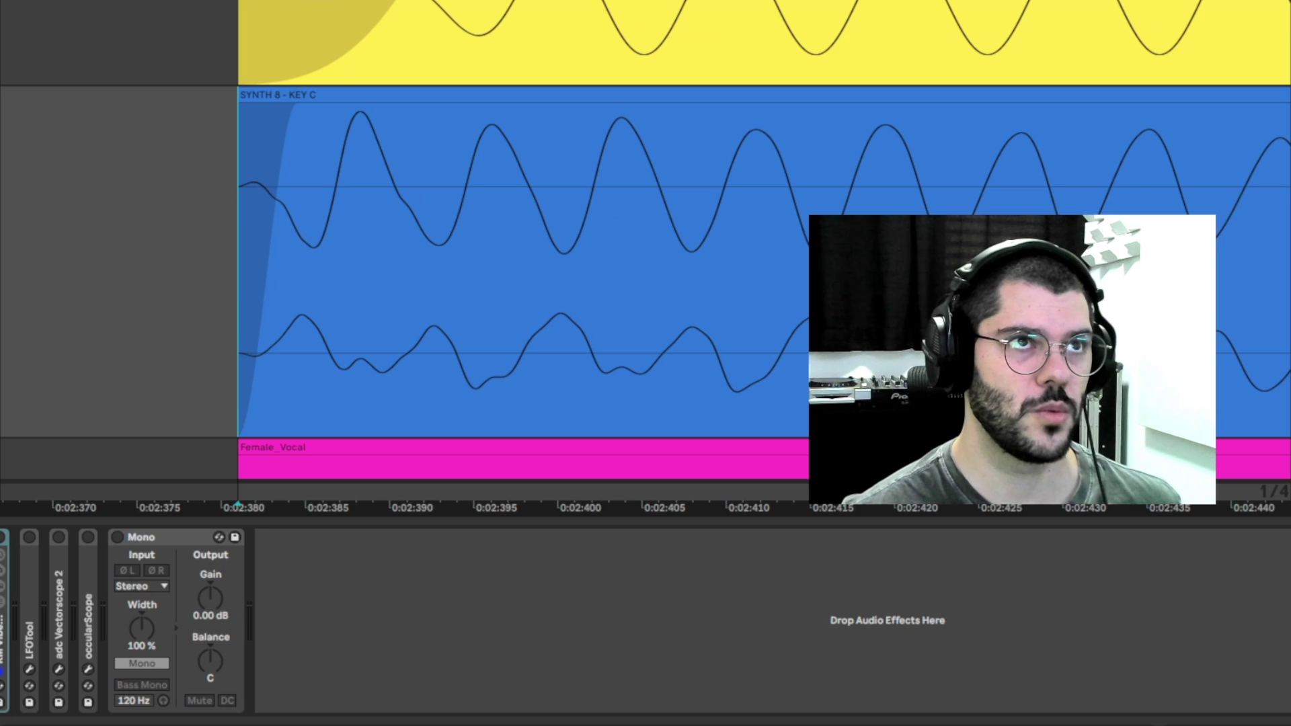
{"action": "key", "text": "plus"}
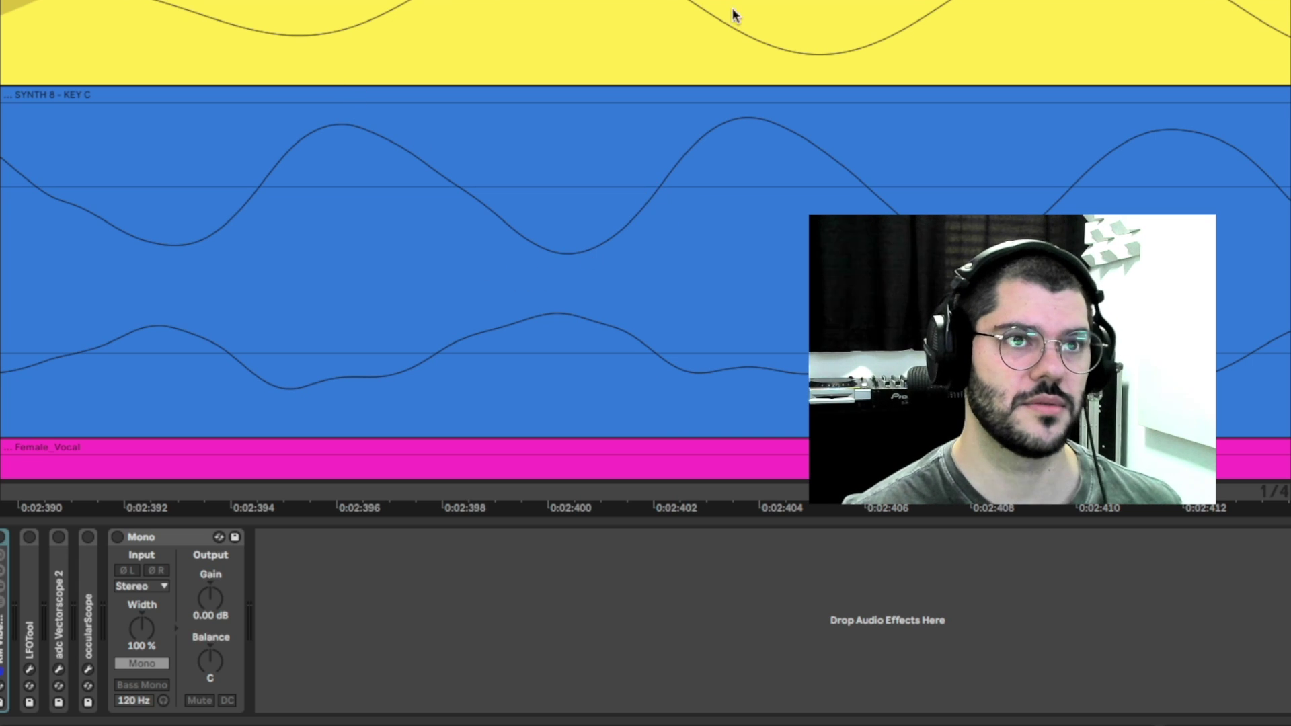
- Compare the SYNTH 8 - KEY C clip in stereo and mono during playback, leaving its Mono effect enabled
{"action": "left_click_drag", "start_coordinate": [761, 0], "coordinate": [659, 0]}
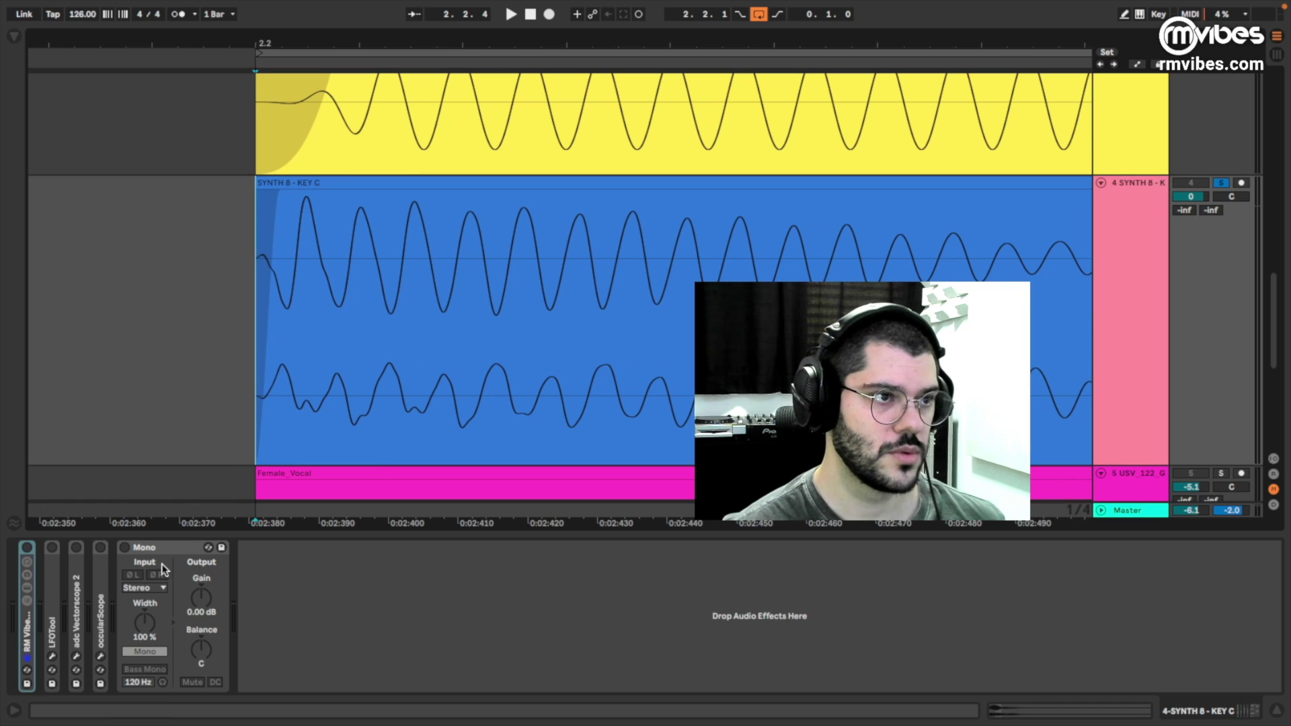
{"action": "key", "text": "space"}
{"action": "left_click", "coordinate": [124, 548]}
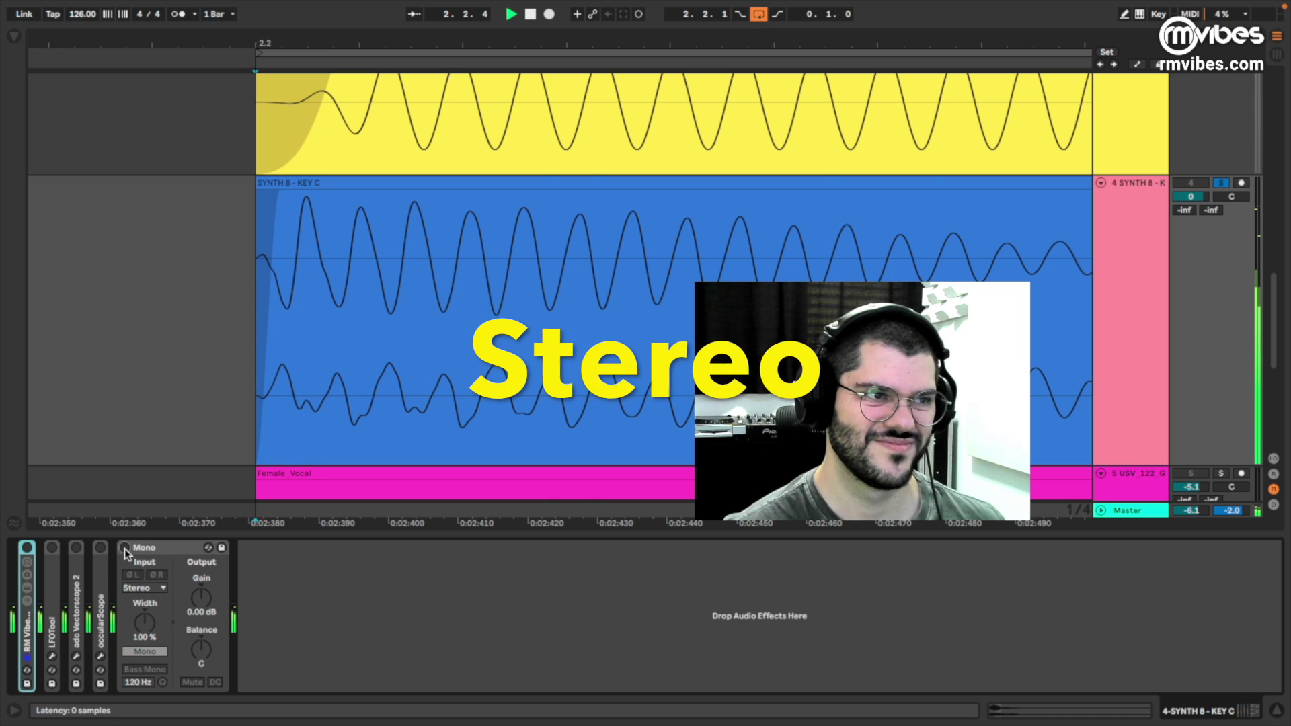
{"action": "key", "text": "space"}
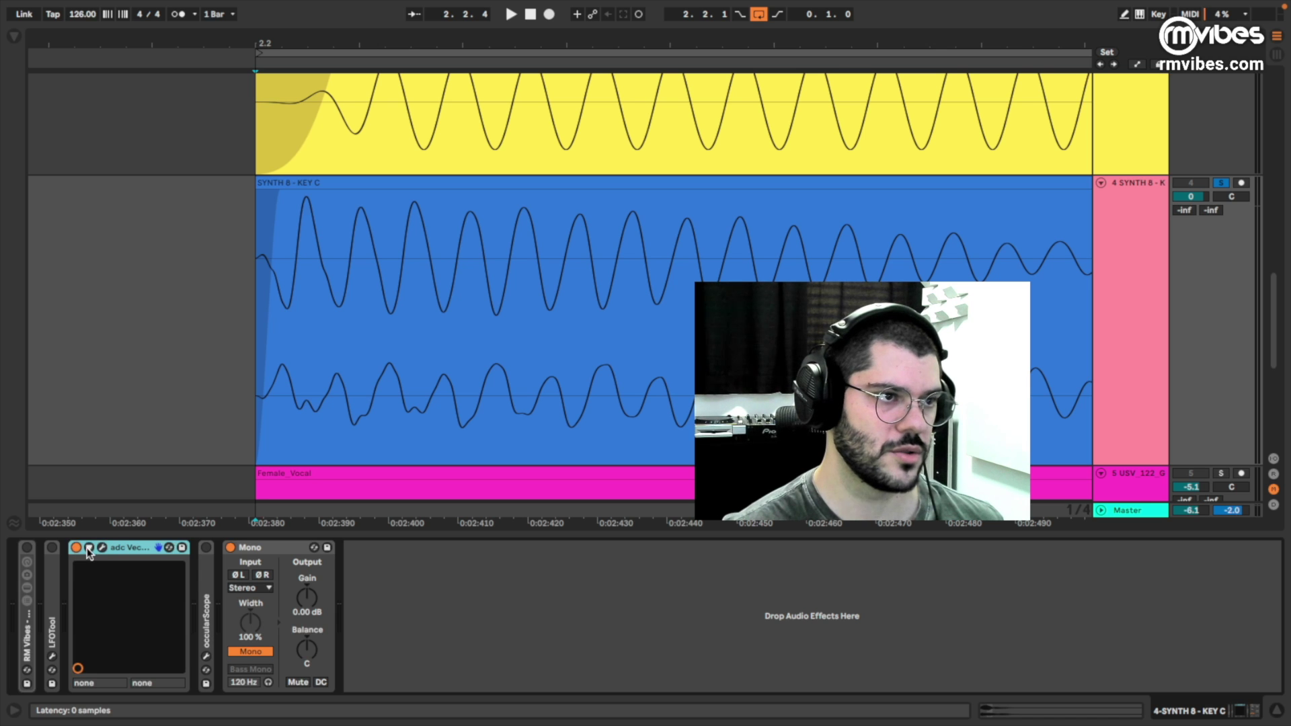
- Open the synth track's Vectorscope, play the clip to view its correlation, and move the scope aside to uncover the waveform
{"action": "left_click", "coordinate": [102, 548]}
{"action": "key", "text": "space"}
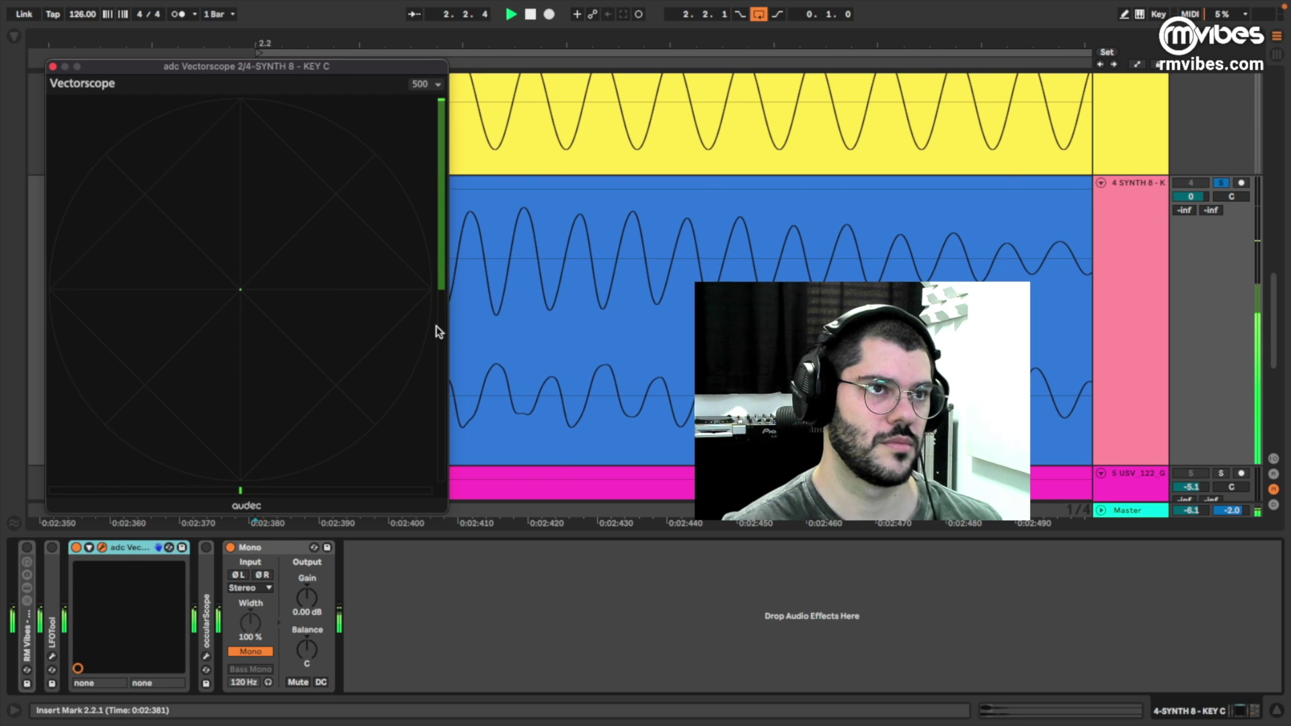
{"action": "key", "text": "space"}
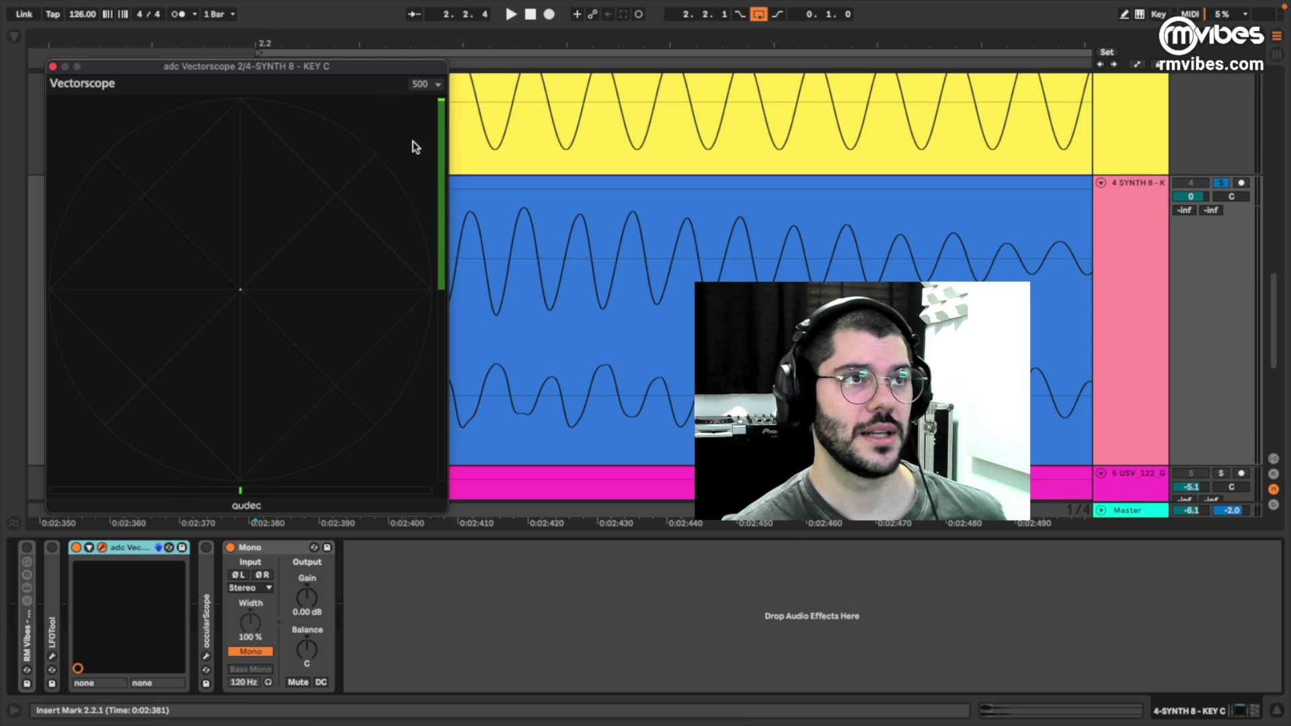
{"action": "left_click_drag", "start_coordinate": [381, 66], "coordinate": [307, 74]}
{"action": "scroll", "coordinate": [565, 195], "scroll_direction": "down", "scroll_amount": 5}
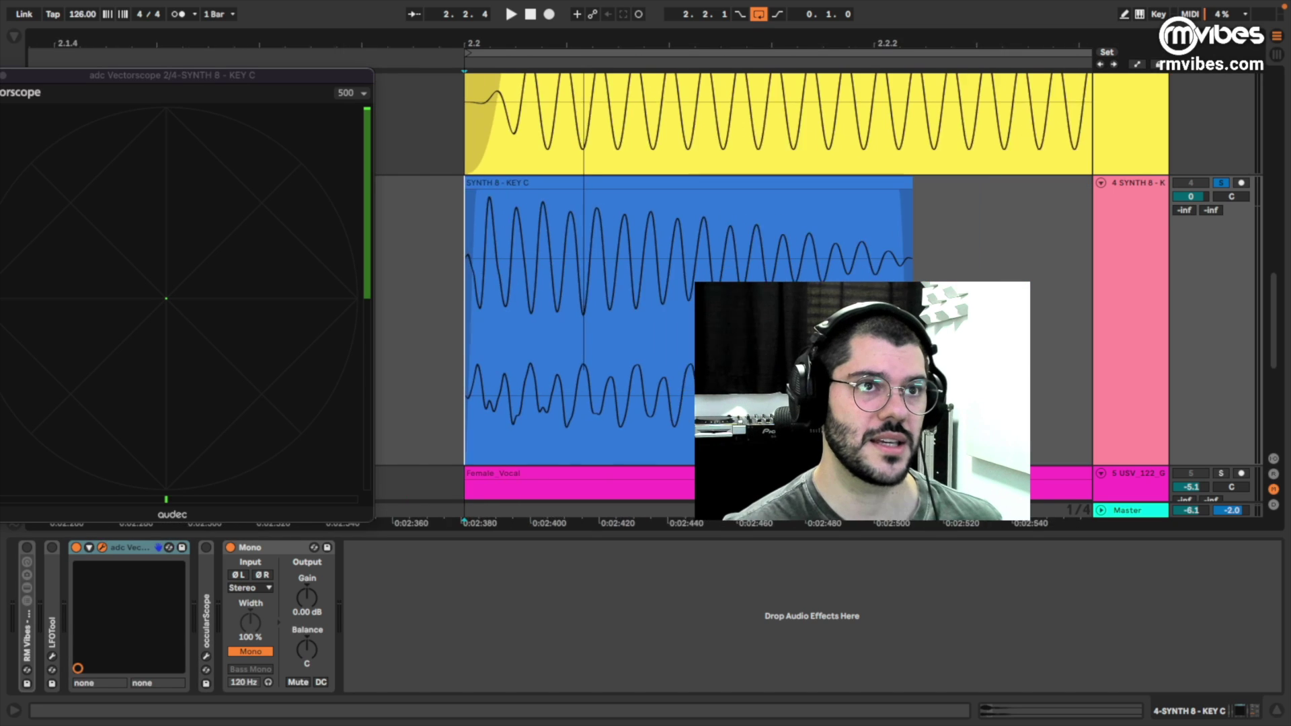
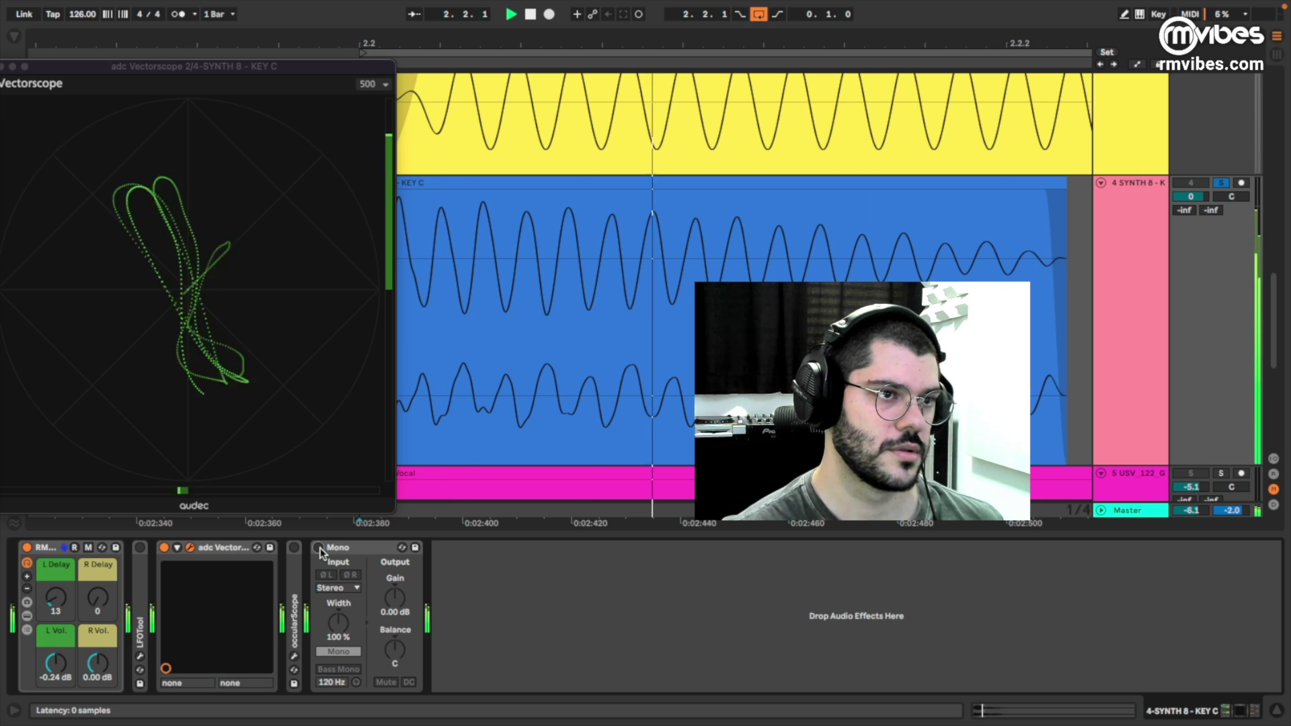
- Compare the synth in mono with the RM Vibes delay rack bypassed and active, leaving the rack on
{"action": "key", "text": "space"}
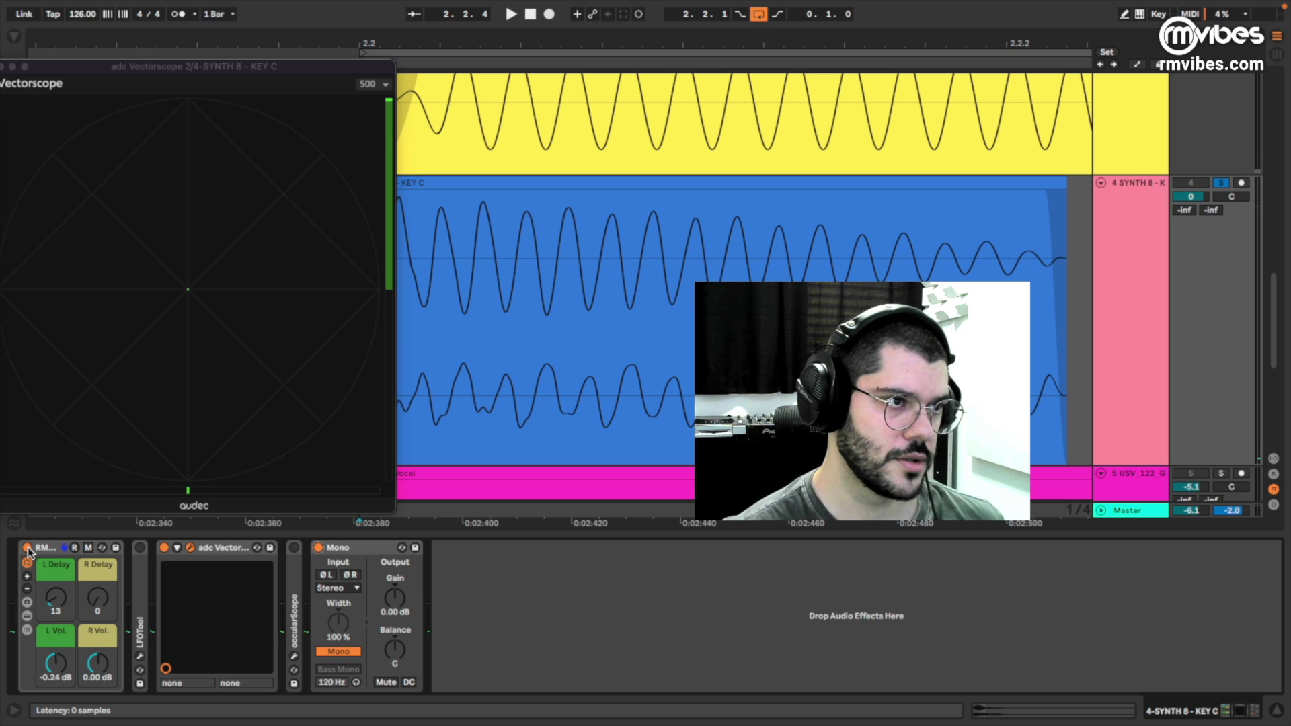
{"action": "key", "text": "space"}
{"action": "left_click", "coordinate": [27, 547]}
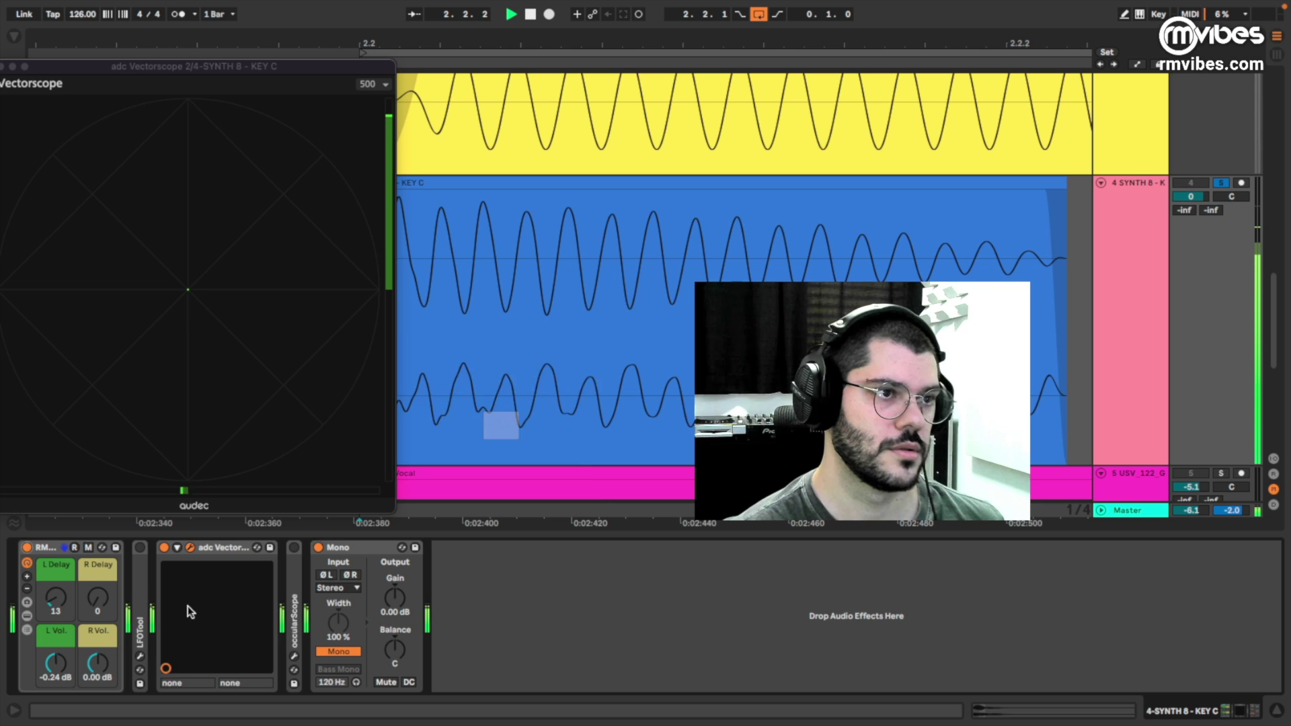
{"action": "left_click", "coordinate": [139, 589]}
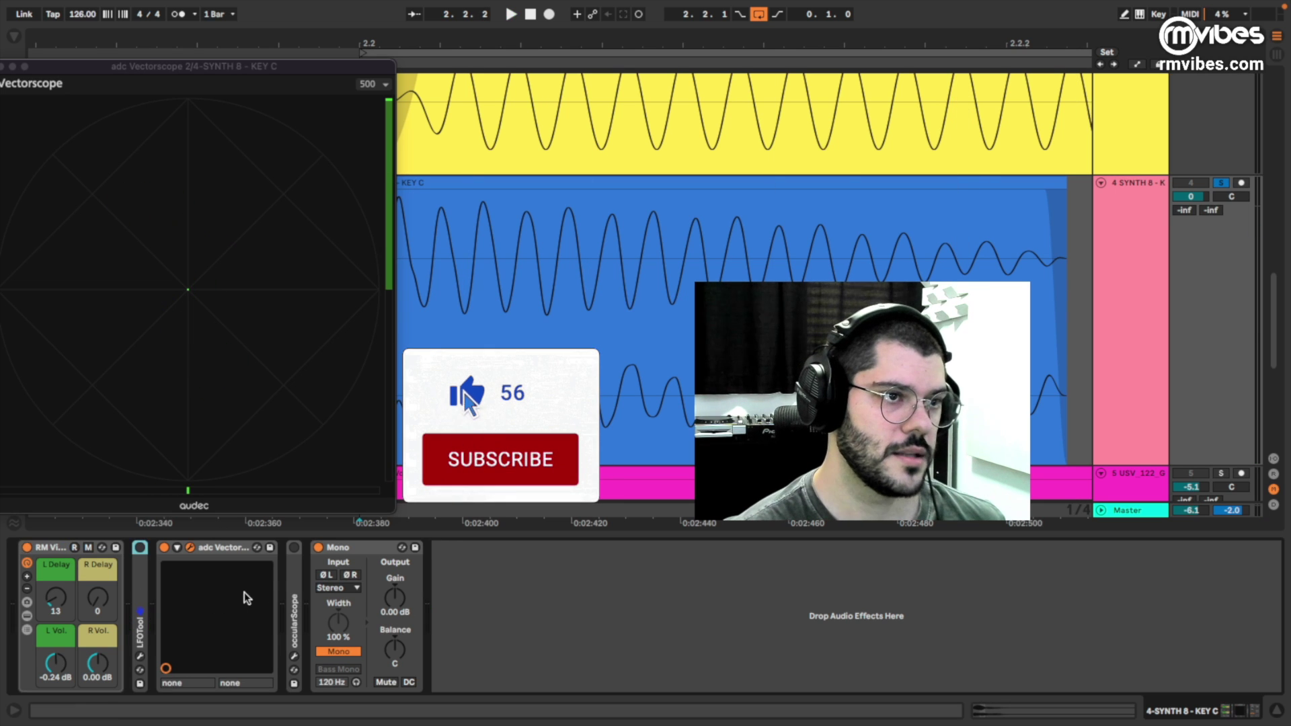
- Open occularScope beside the Vectorscope and play the synth to examine its delayed channel waveforms and stereo balance
{"action": "double_click", "coordinate": [297, 582]}
{"action": "left_click_drag", "start_coordinate": [612, 441], "coordinate": [596, 73]}
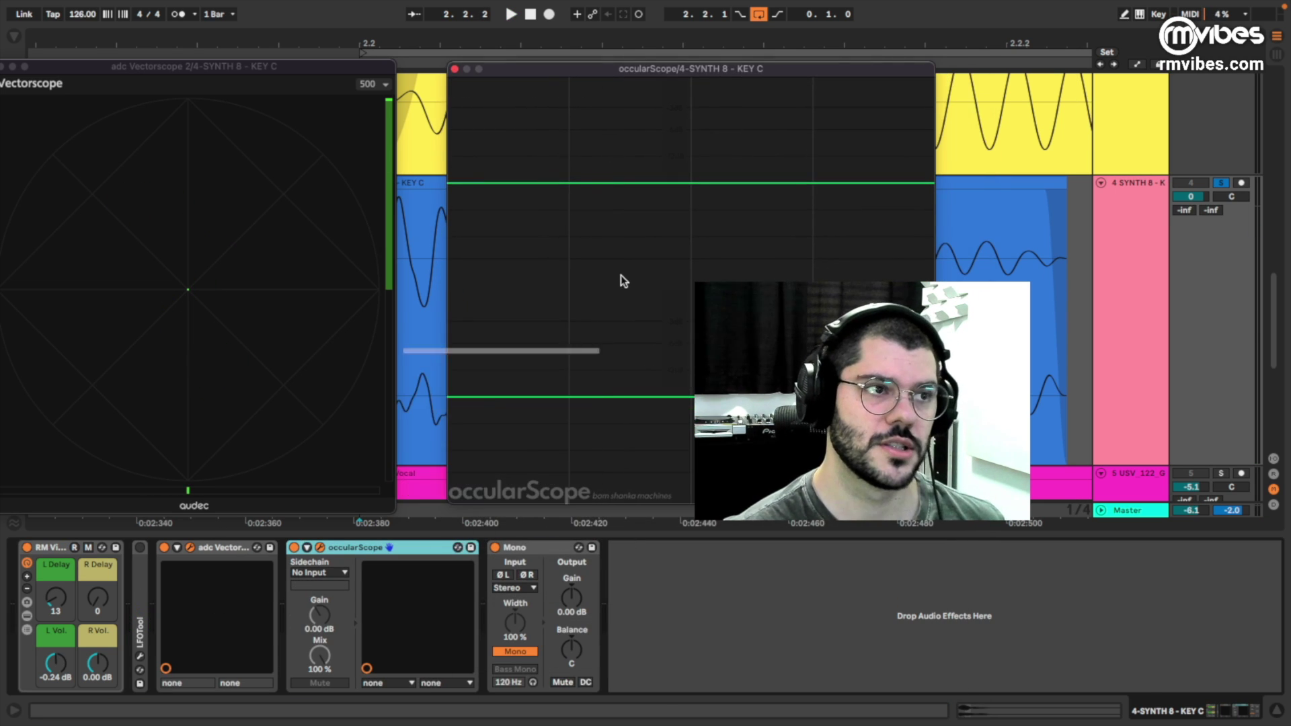
{"action": "key", "text": "space"}
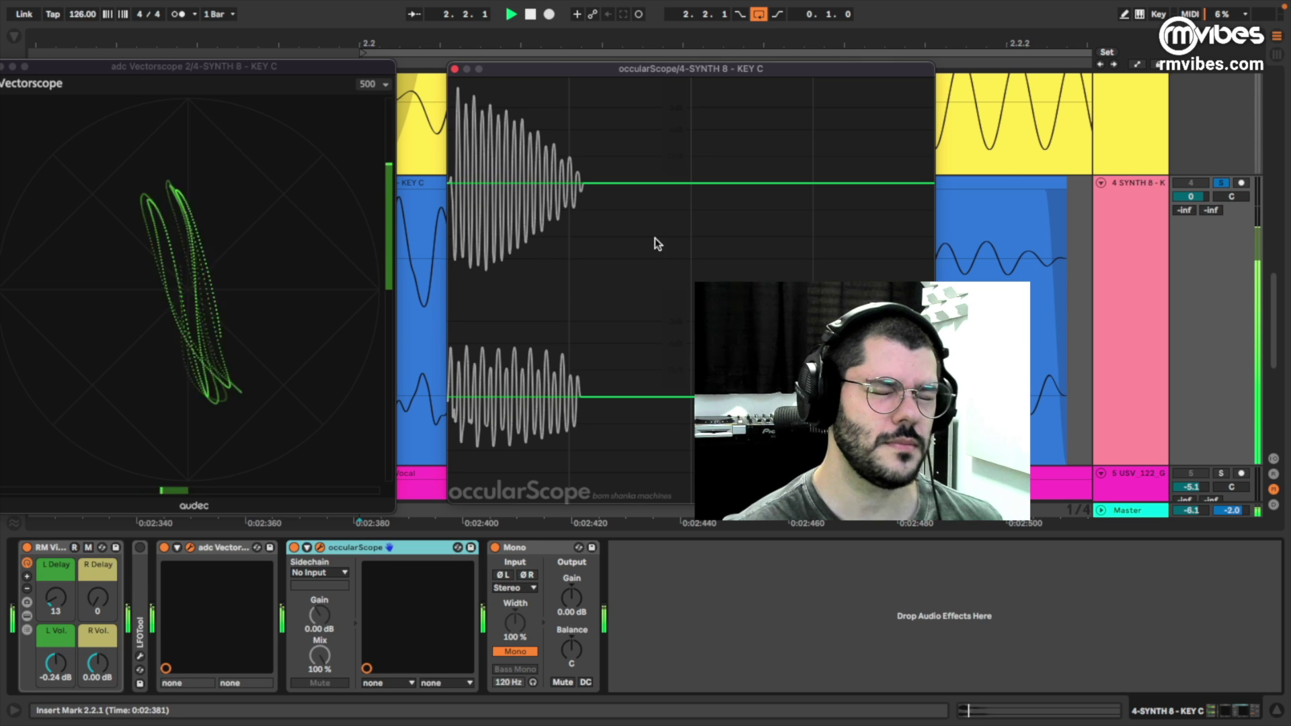
{"action": "key", "text": "space"}
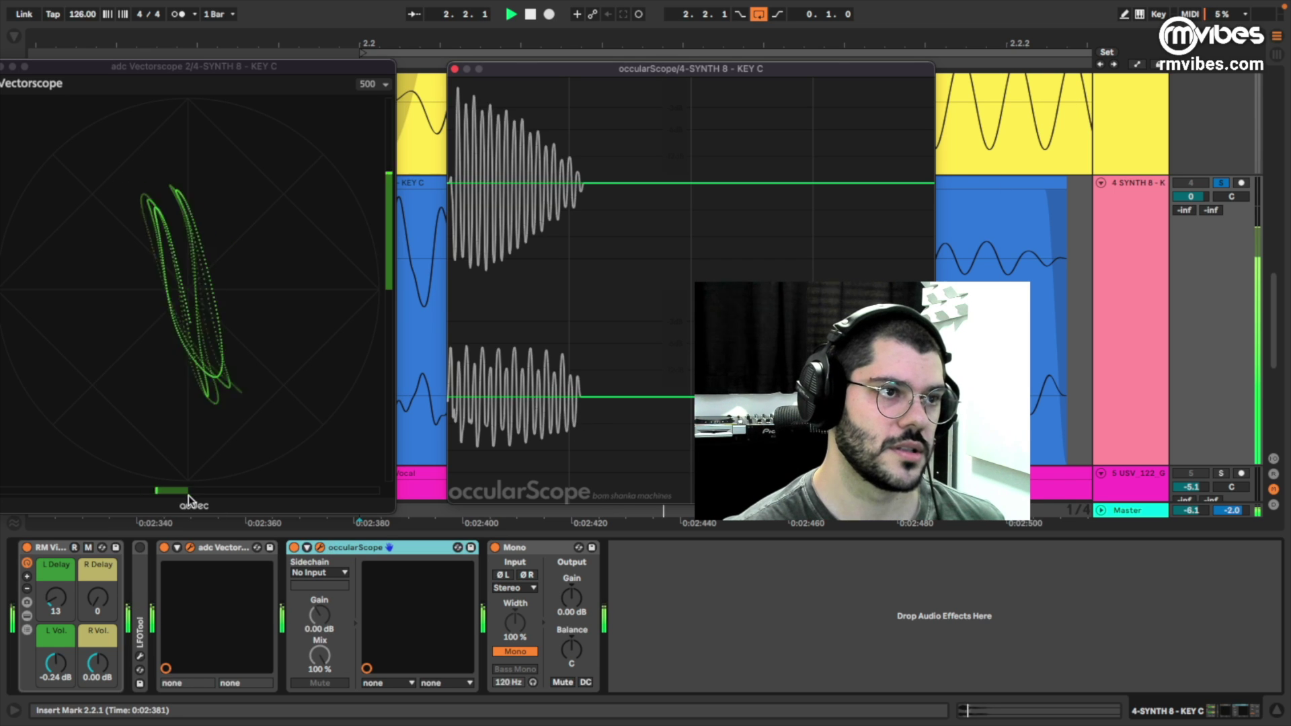
{"action": "key", "text": "space"}
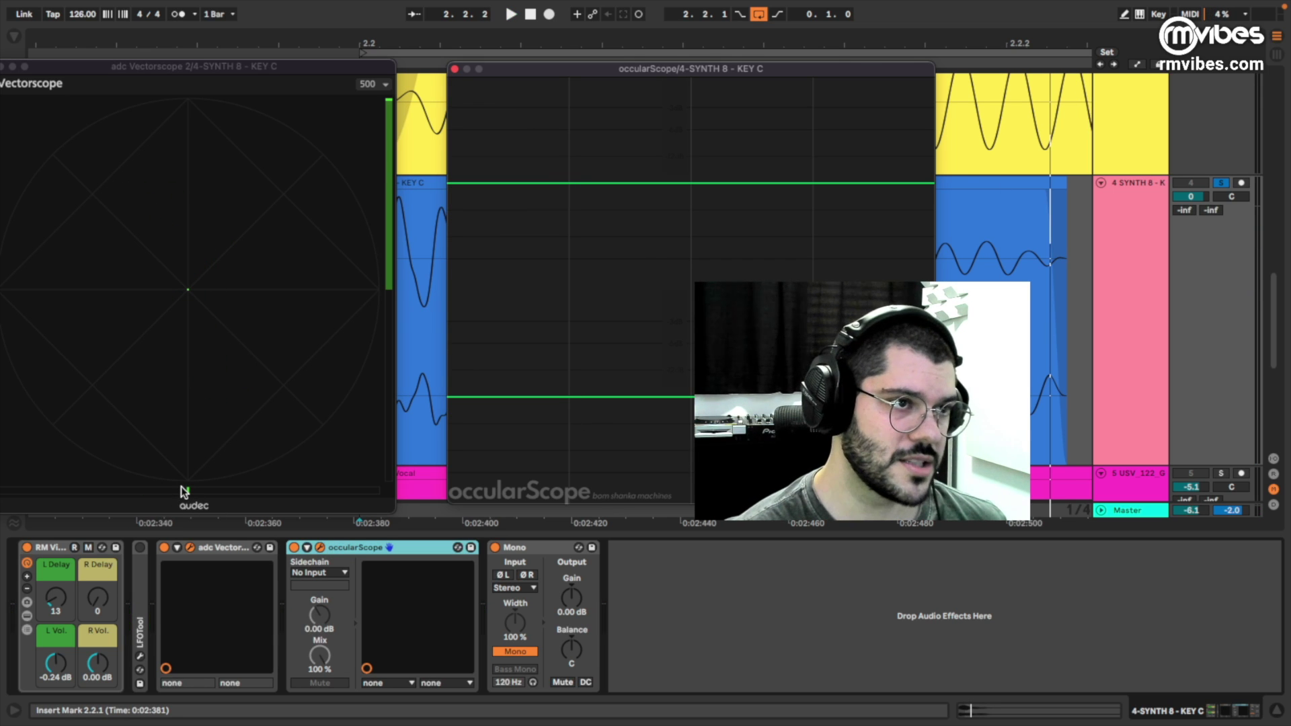
{"action": "key", "text": "space"}
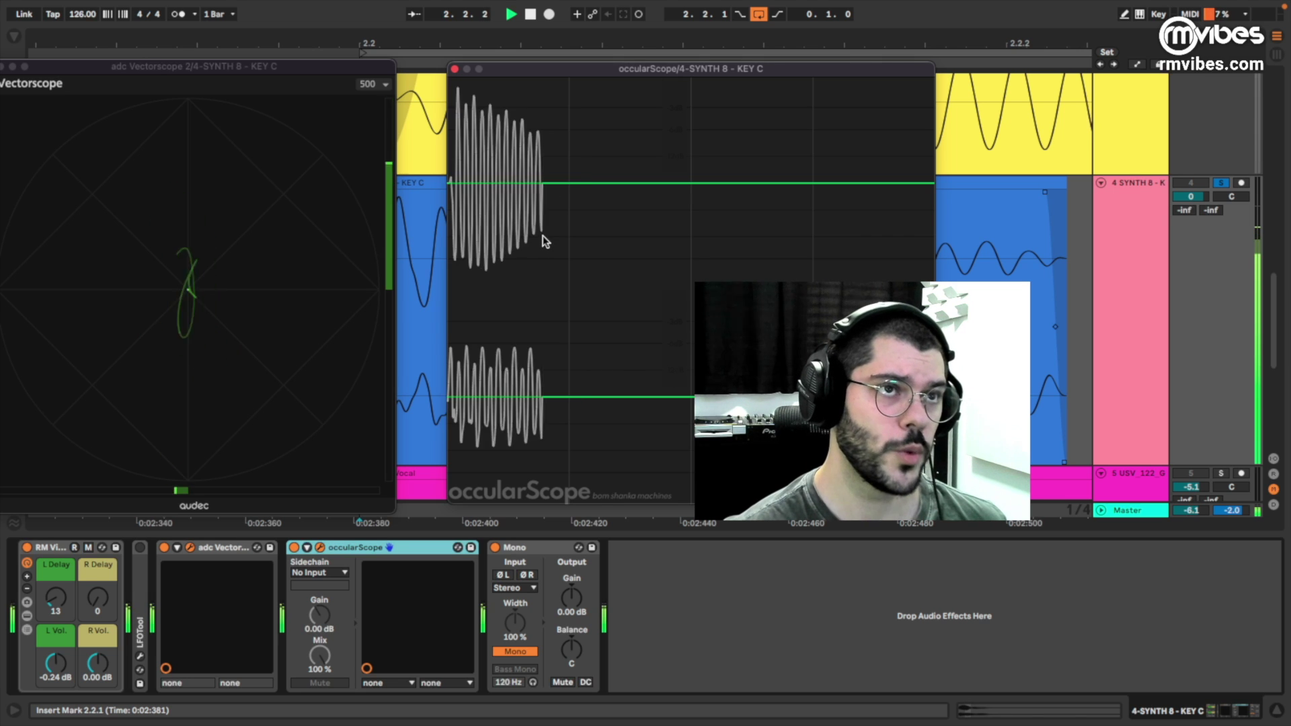
{"action": "key", "text": "space"}
- Rebalance the RM Vibes rack during playback by setting L Vol. to -1.50 dB and R Vol. to 1.97 dB
{"action": "mouse_move", "coordinate": [487, 111]}
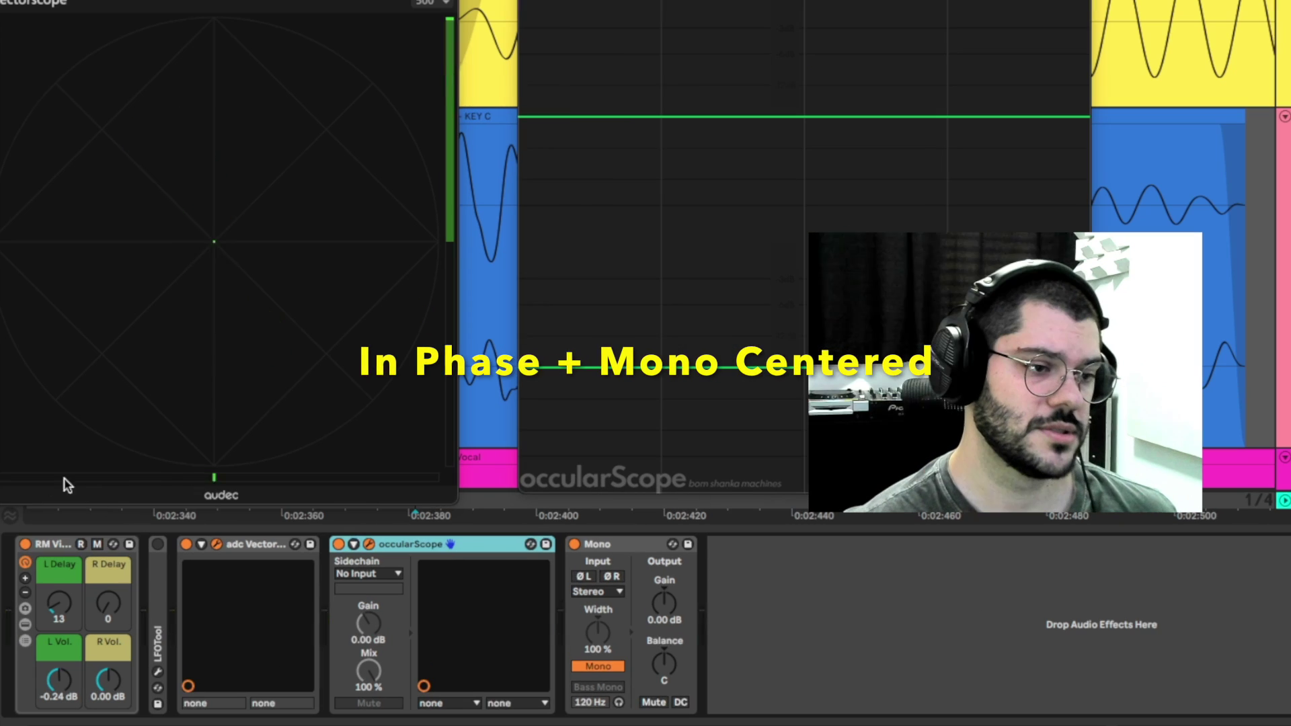
{"action": "key", "text": "space"}
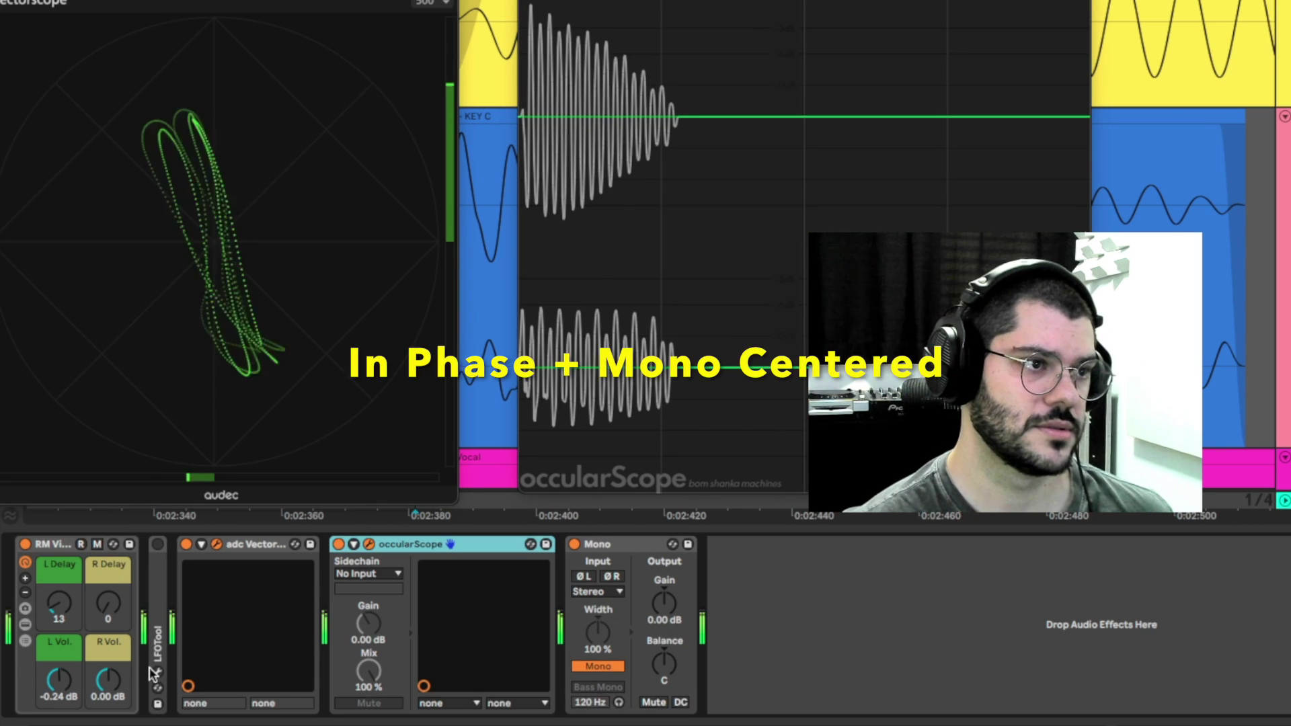
{"action": "left_click_drag", "start_coordinate": [61, 677], "coordinate": [113, 680]}
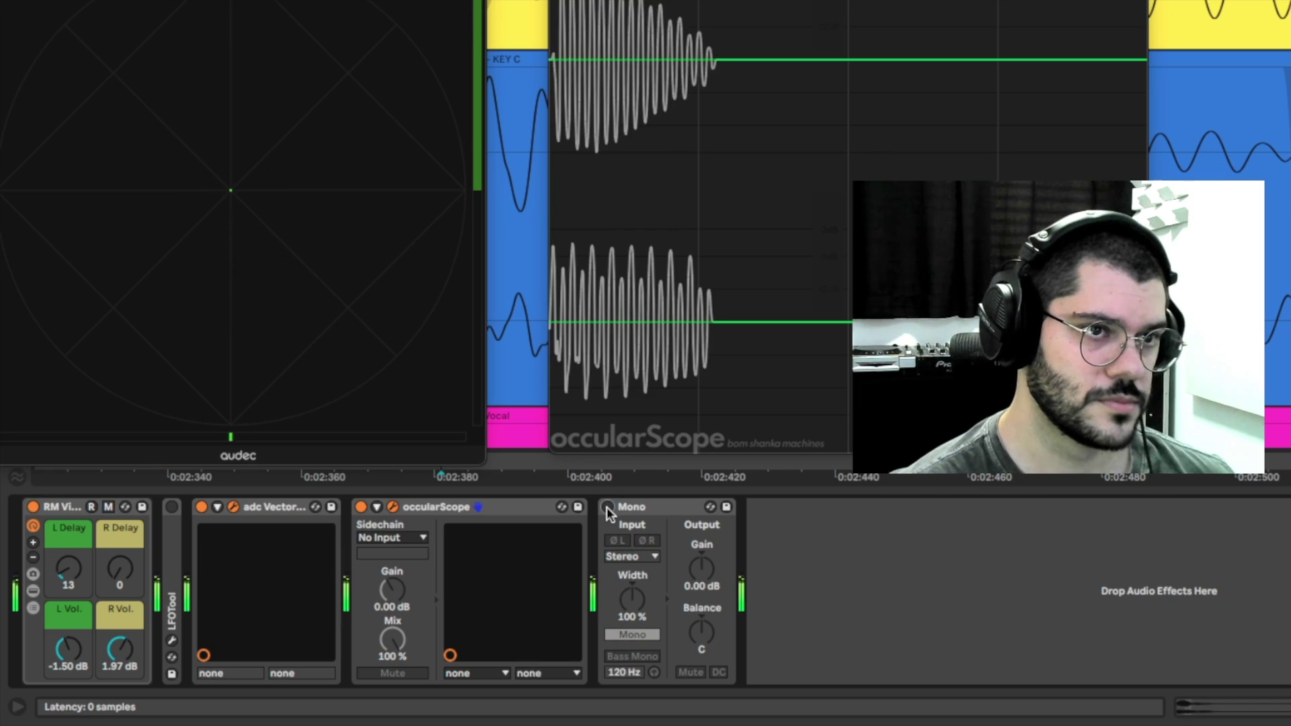
- Toggle the synth track's Mono effect on and off to compare the rebalanced sound in stereo and mono
{"action": "left_click", "coordinate": [607, 507]}
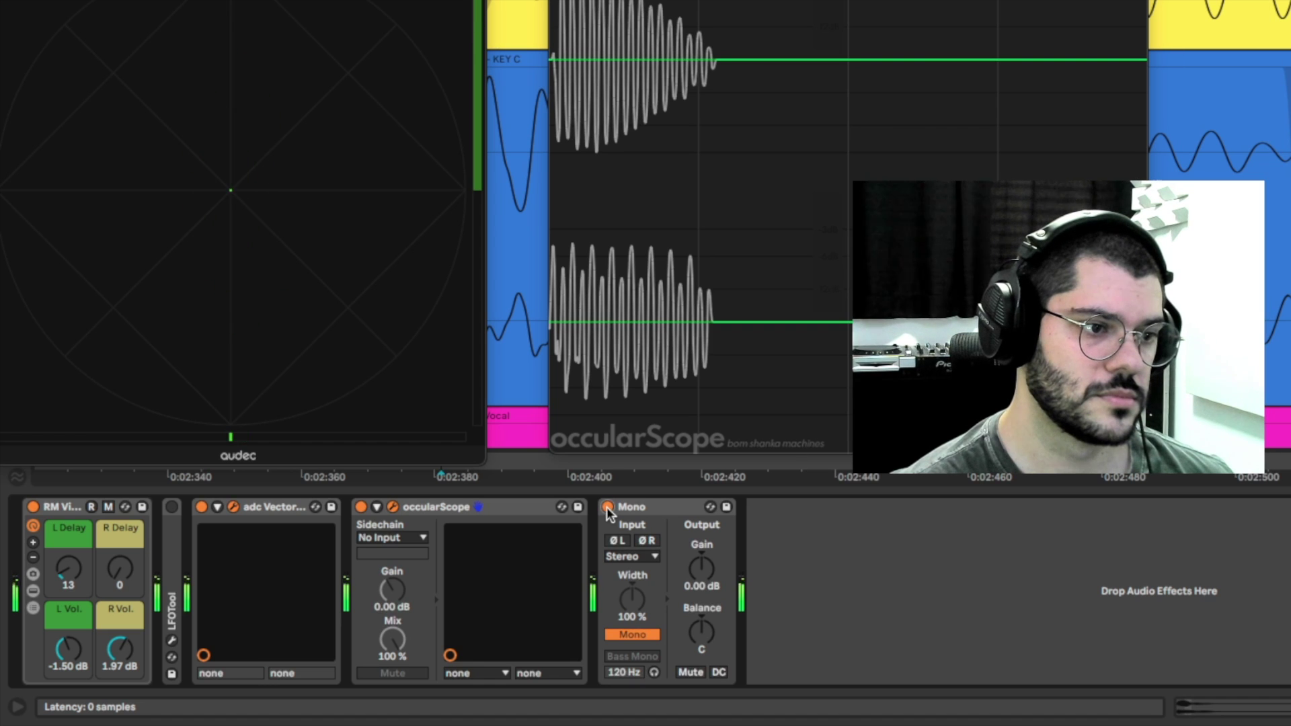
{"action": "left_click", "coordinate": [607, 507]}
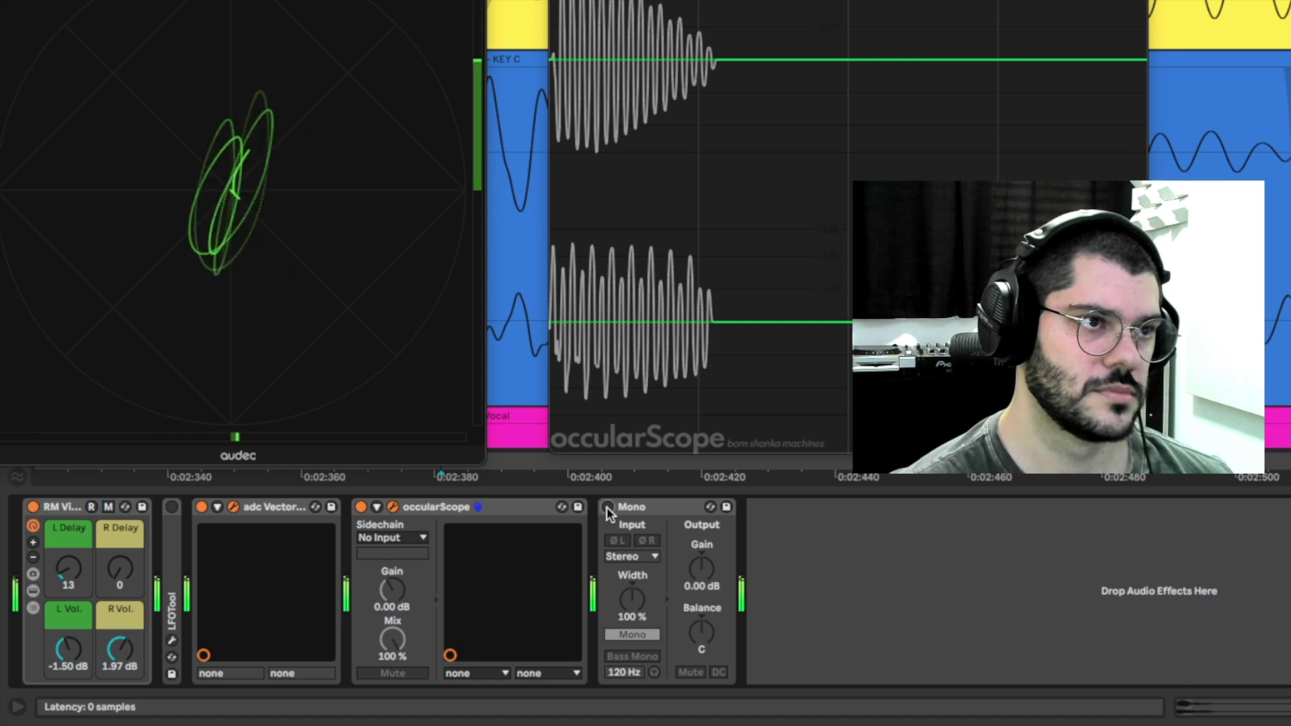
{"action": "left_click", "coordinate": [606, 507]}
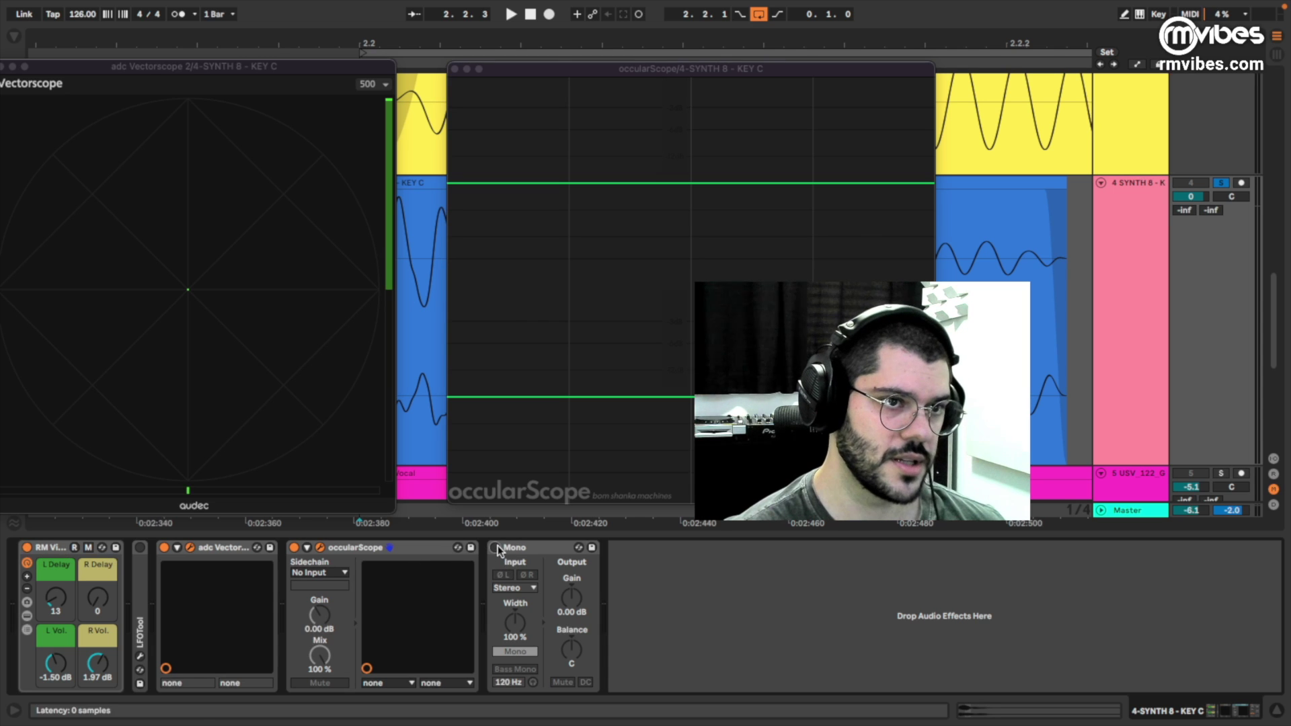
- Play the synth in mono and toggle the RM Vibes rack to compare the original and corrected sound, leaving the rack on
{"action": "key", "text": "space"}
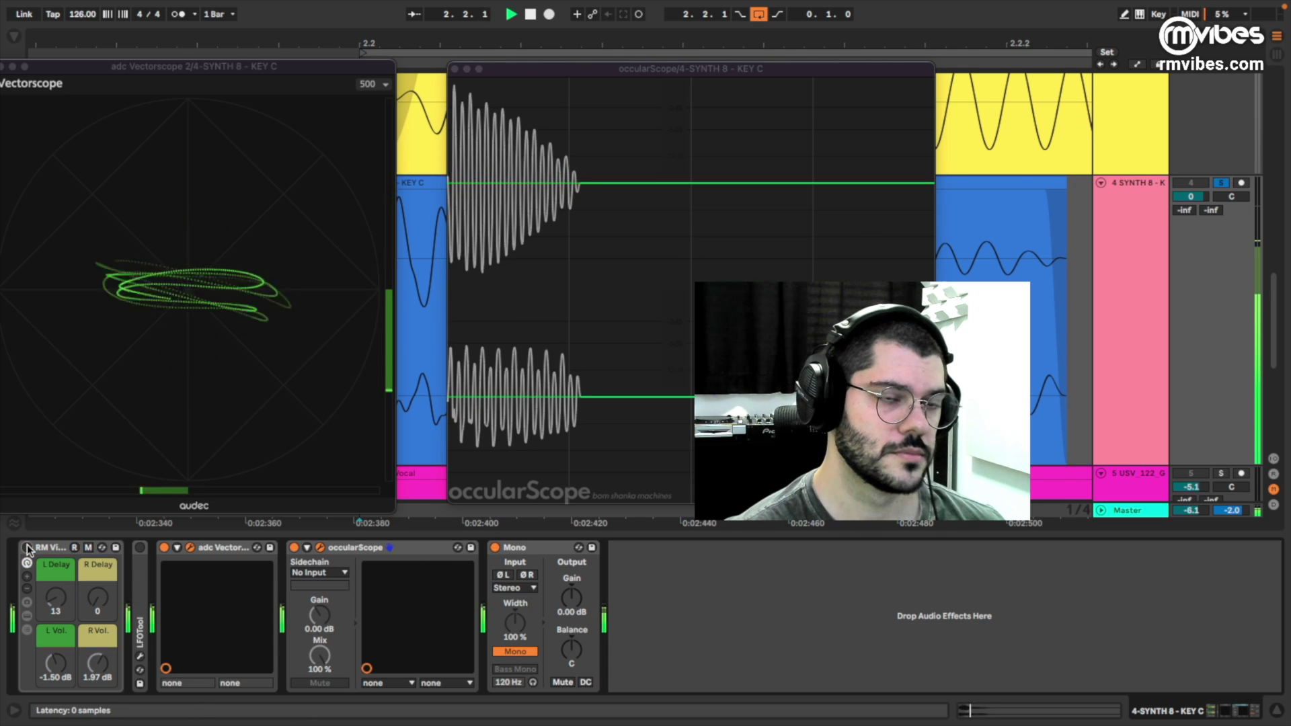
{"action": "left_click", "coordinate": [27, 548]}
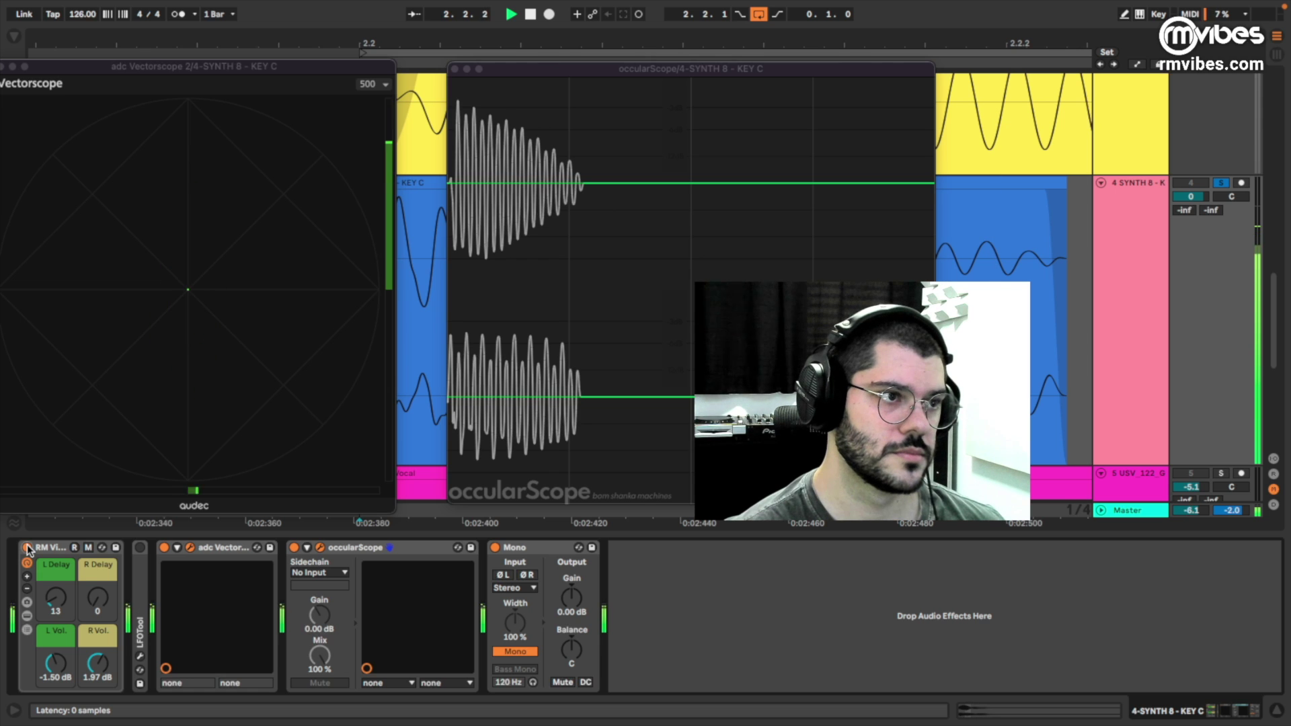
{"action": "left_click", "coordinate": [27, 548]}
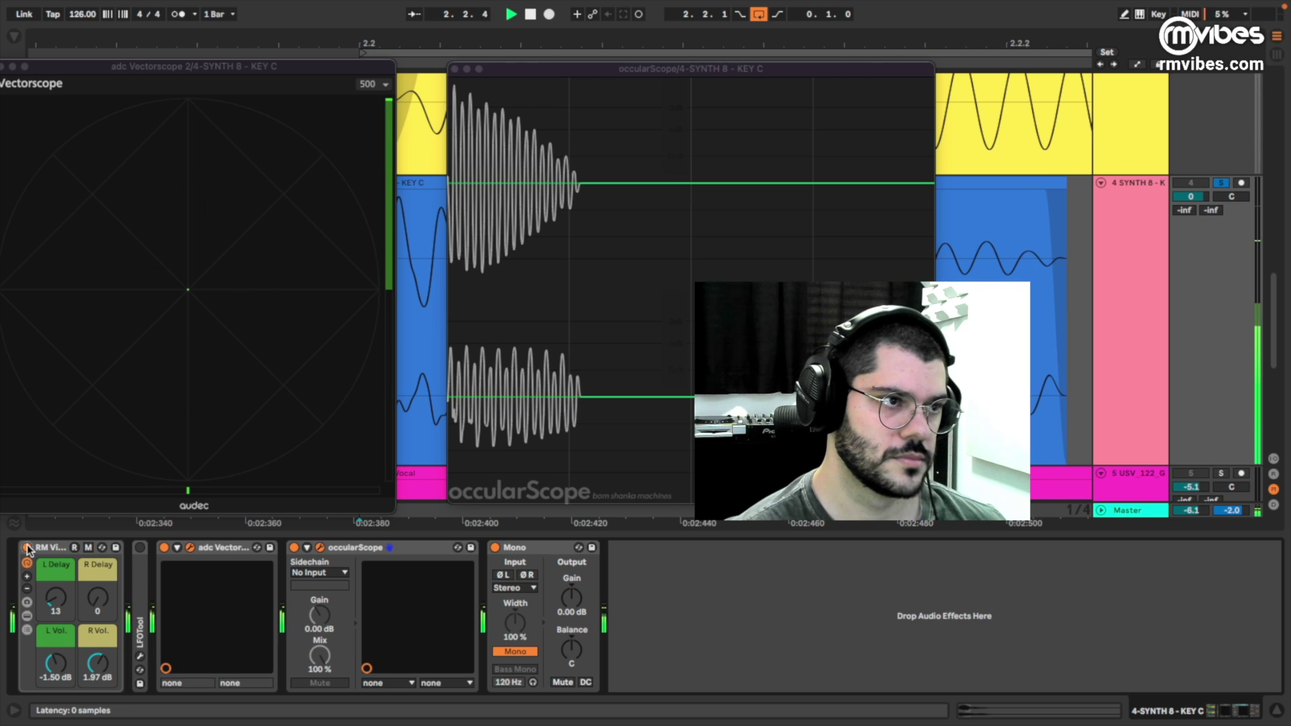
{"action": "left_click", "coordinate": [27, 548]}
{"action": "key", "text": "space"}
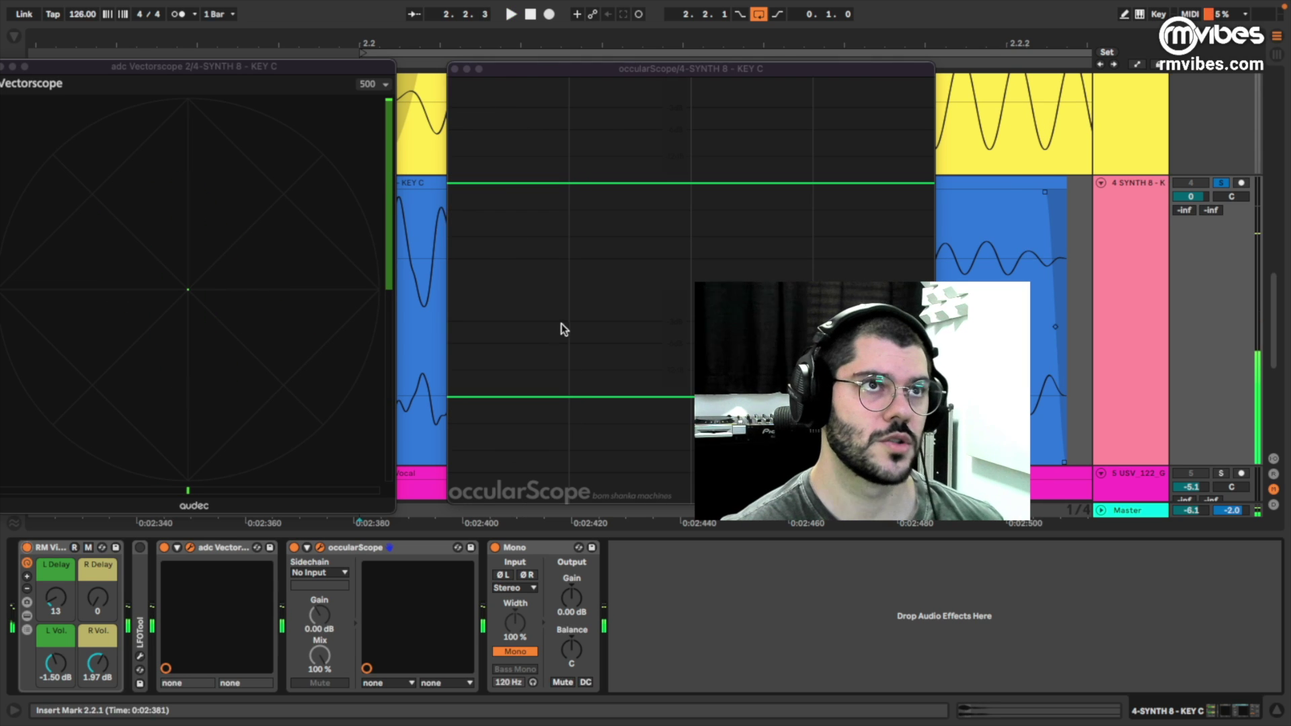
- Close the synth track's occularScope and Vectorscope windows
{"action": "left_click", "coordinate": [458, 68]}
{"action": "left_click_drag", "start_coordinate": [120, 66], "coordinate": [231, 63]}
{"action": "left_click", "coordinate": [112, 64]}
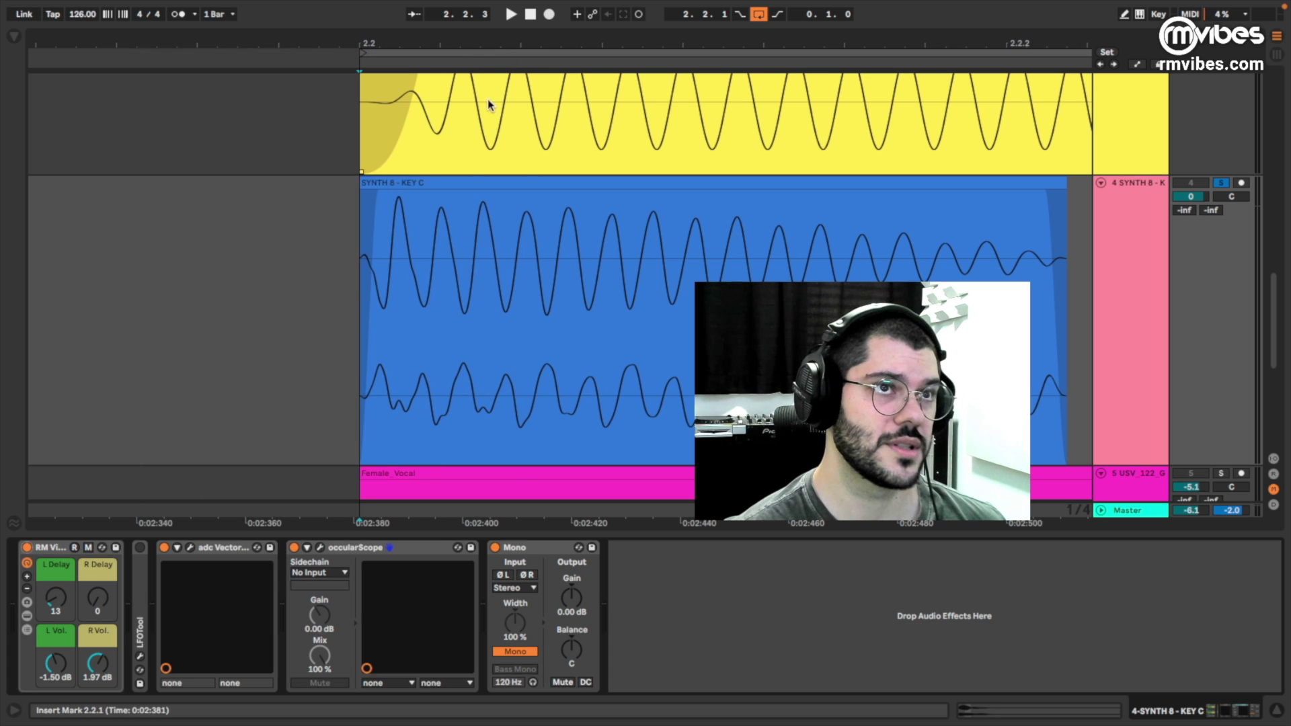
- Solo the Female_Vocal clip's track and play the looped clip in stereo
{"action": "left_click_drag", "start_coordinate": [483, 49], "coordinate": [235, 9]}
{"action": "scroll", "coordinate": [351, 111], "scroll_direction": "down", "scroll_amount": 5}
{"action": "left_click", "coordinate": [353, 284]}
{"action": "scroll", "coordinate": [345, 135], "scroll_direction": "down", "scroll_amount": 2}
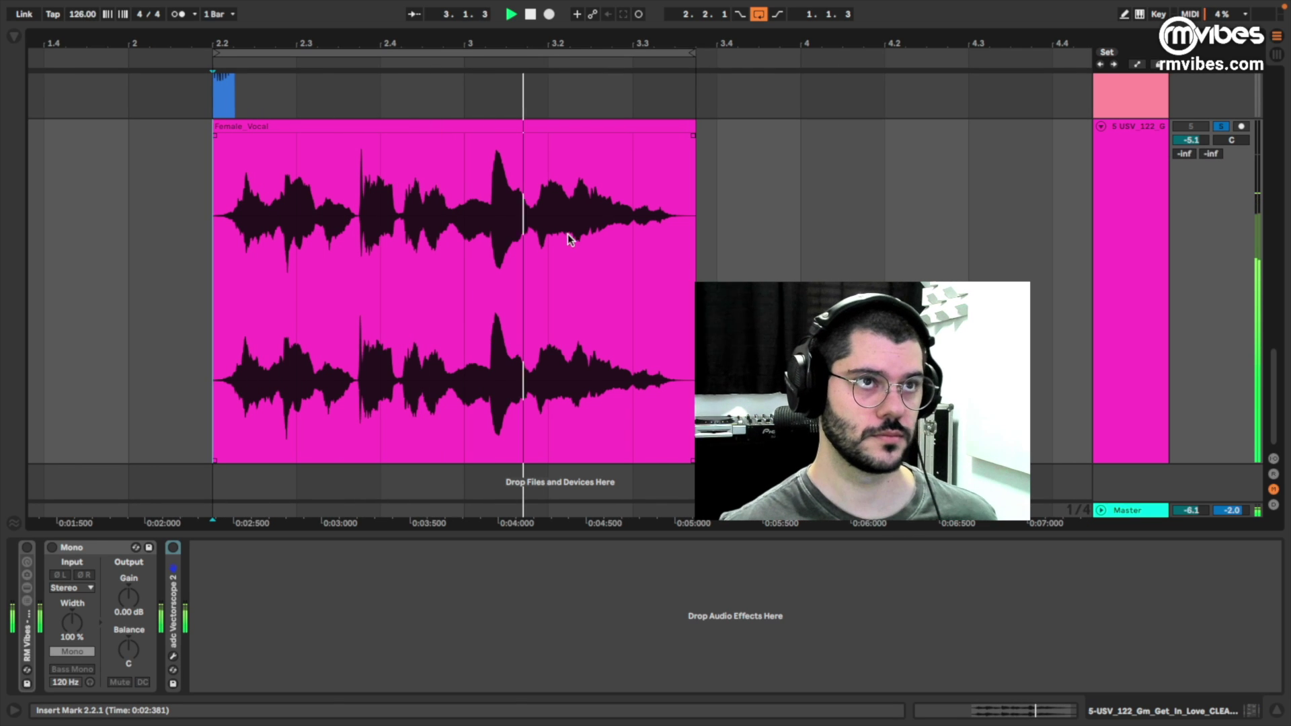
{"action": "key", "text": "space"}
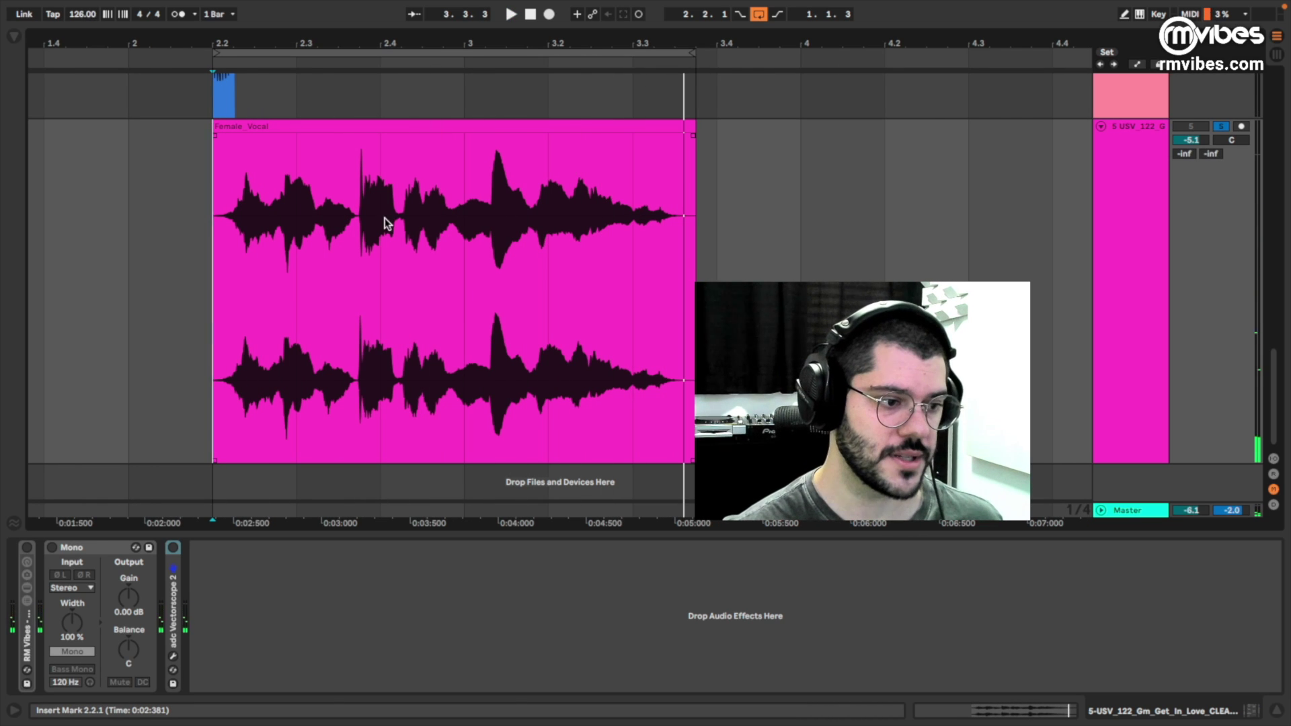
- Compare the Female_Vocal clip in stereo and mono during playback using the track's Mono effect
{"action": "key", "text": "space"}
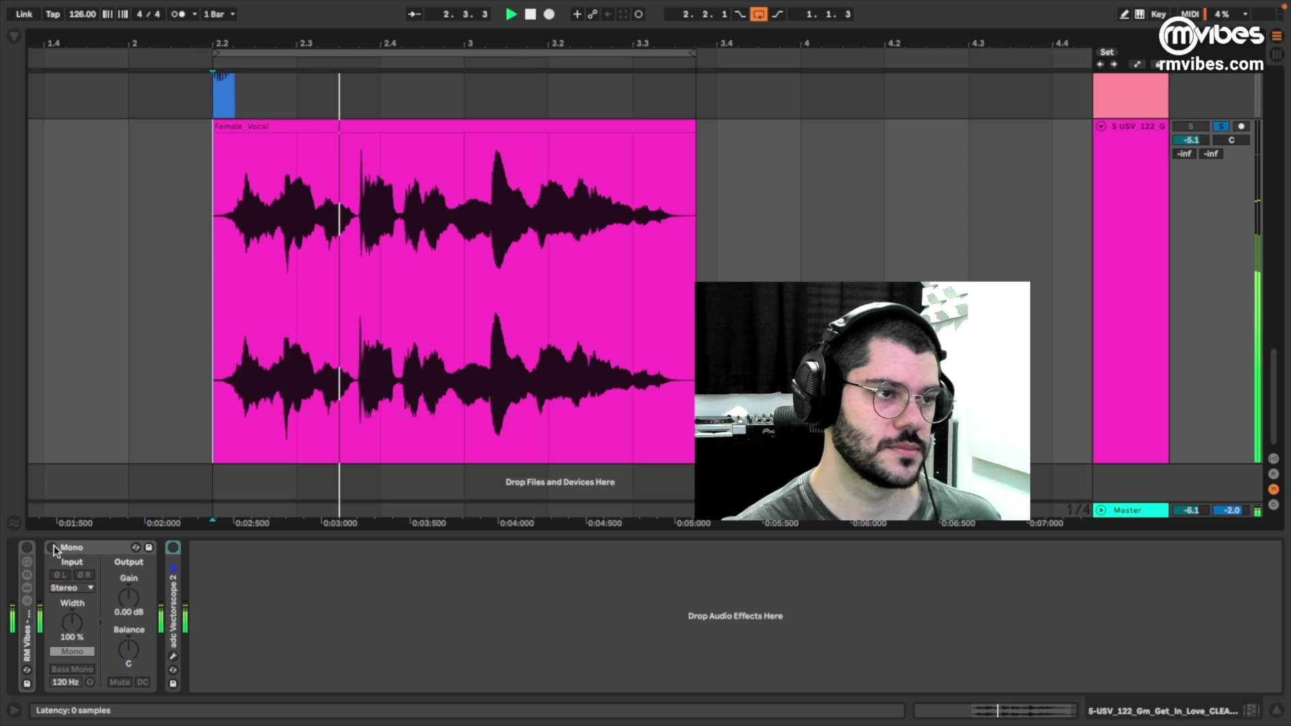
{"action": "key", "text": "space"}
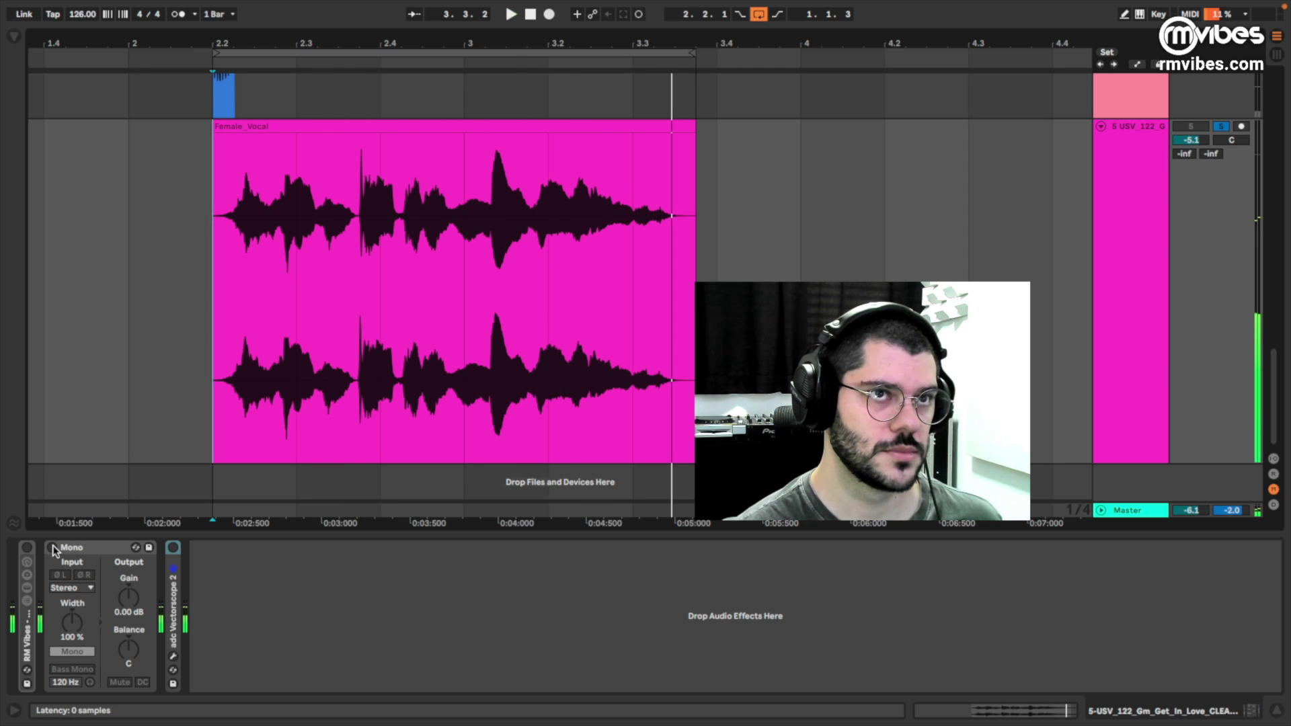
{"action": "left_click", "coordinate": [52, 547]}
{"action": "key", "text": "space"}
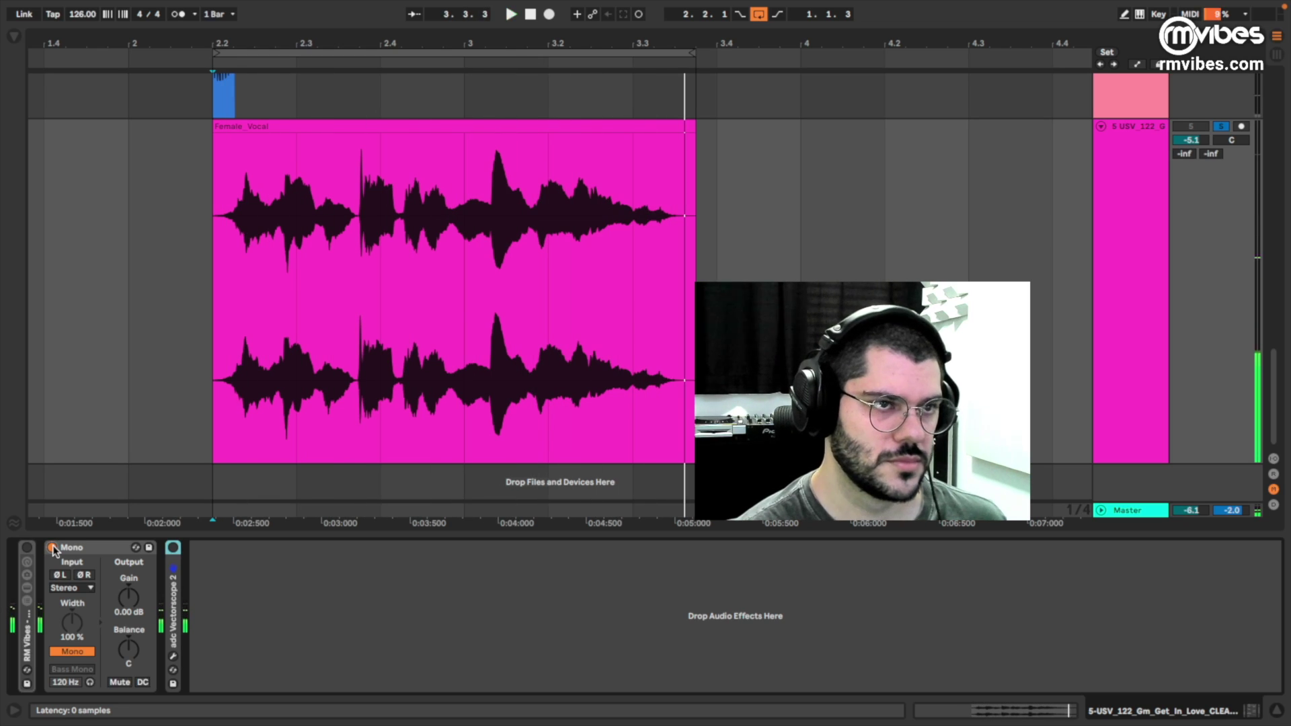
{"action": "key", "text": "space"}
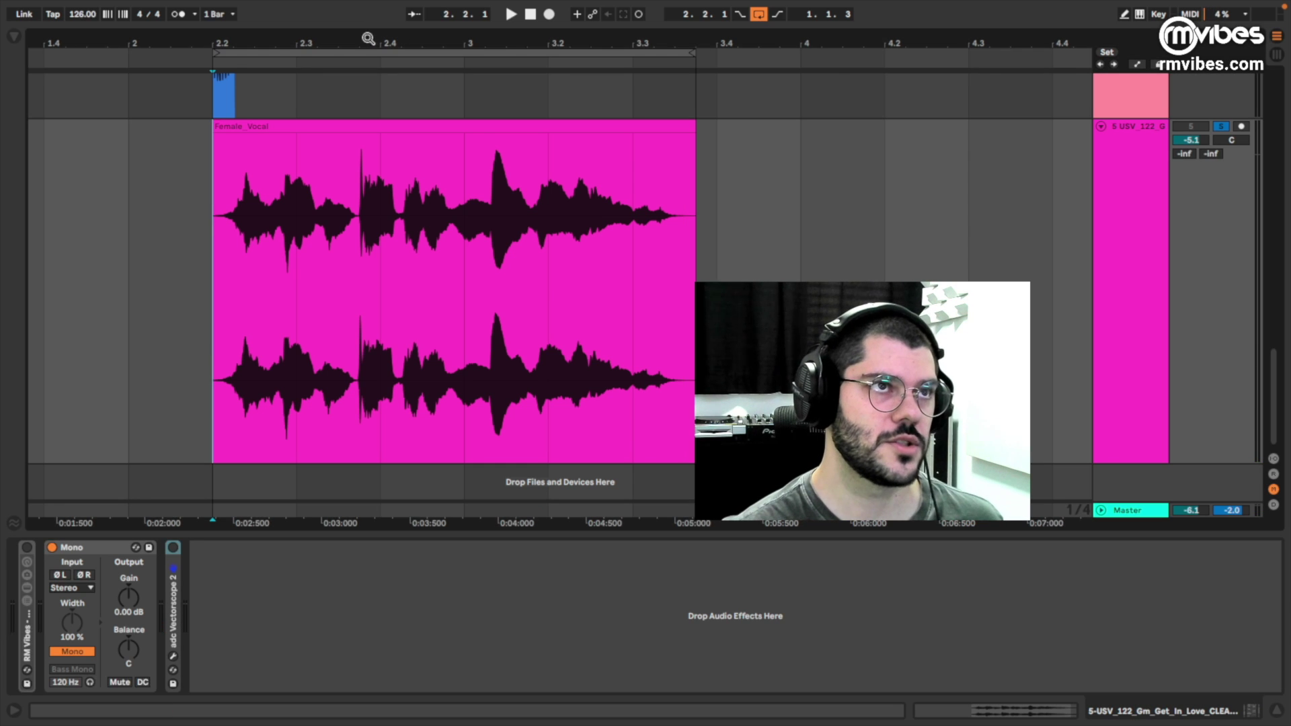
- Open the vocal track's Vectorscope and play the vocal with the Mono effect off to view its stereo correlation
{"action": "left_click_drag", "start_coordinate": [369, 39], "coordinate": [367, 44]}
{"action": "double_click", "coordinate": [173, 582]}
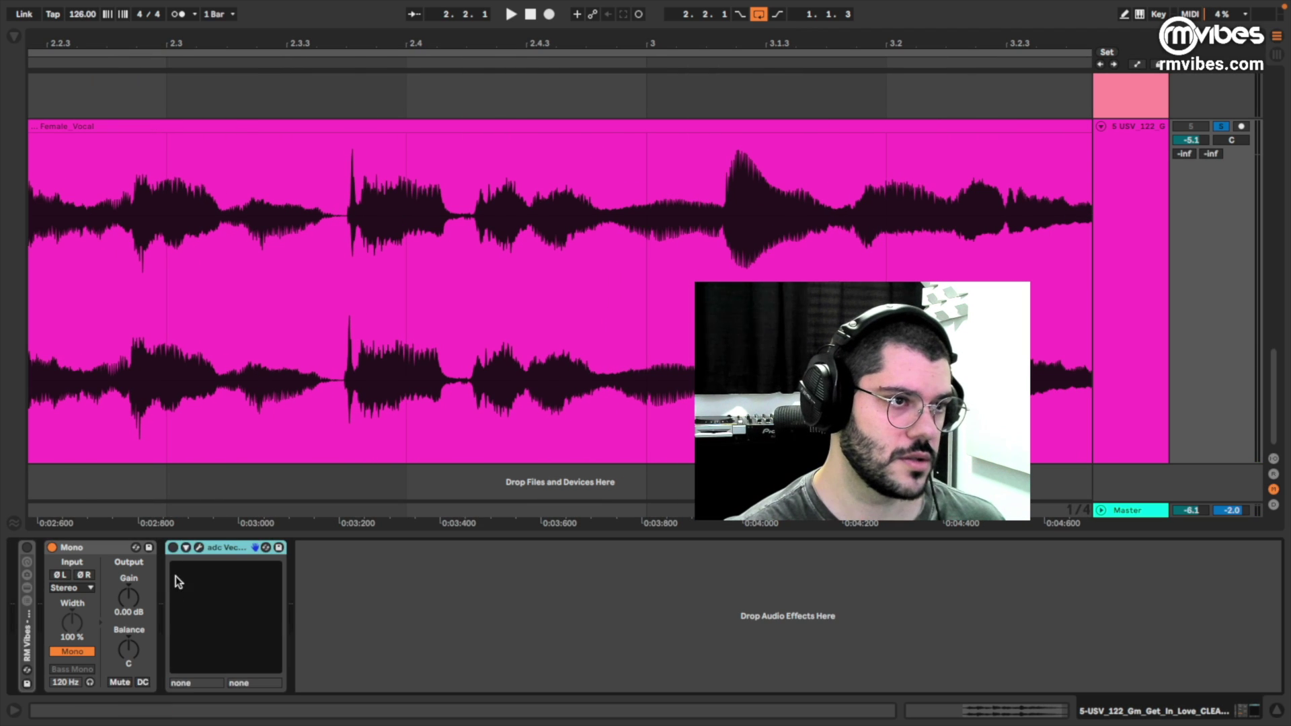
{"action": "left_click", "coordinate": [200, 547]}
{"action": "key", "text": "space"}
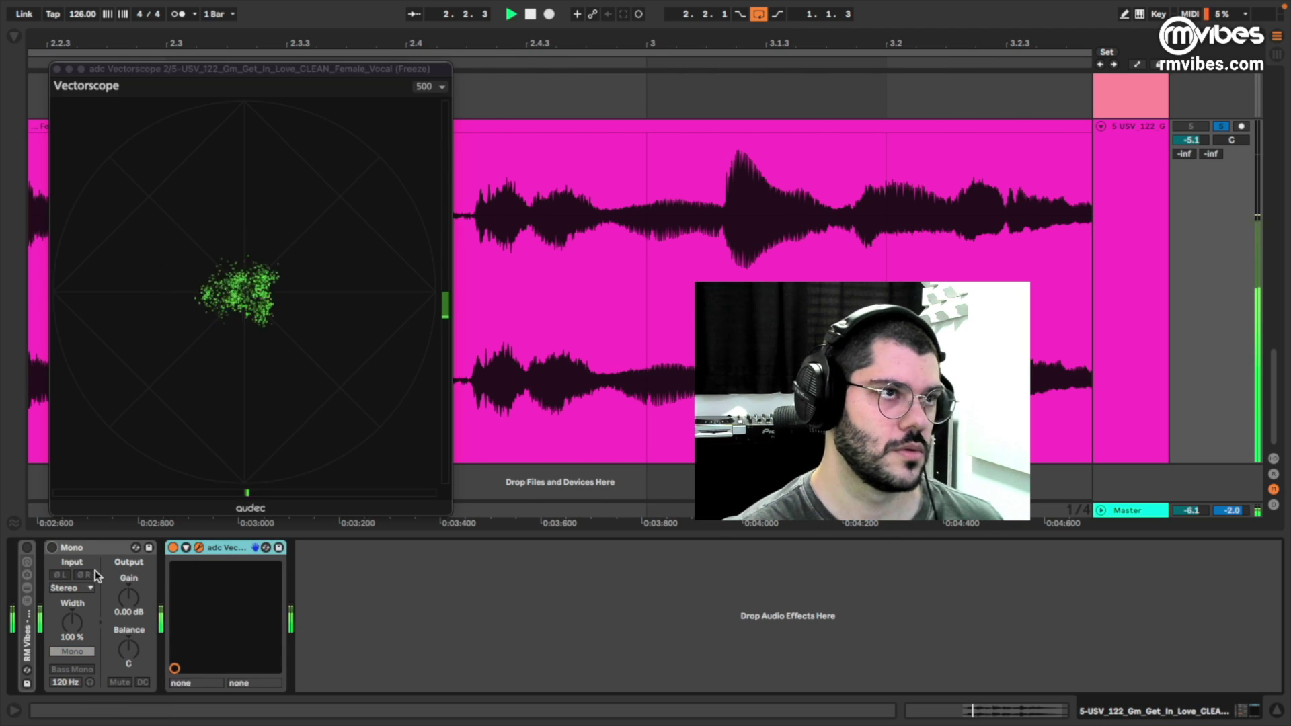
{"action": "key", "text": "space"}
{"action": "key", "text": "space"}
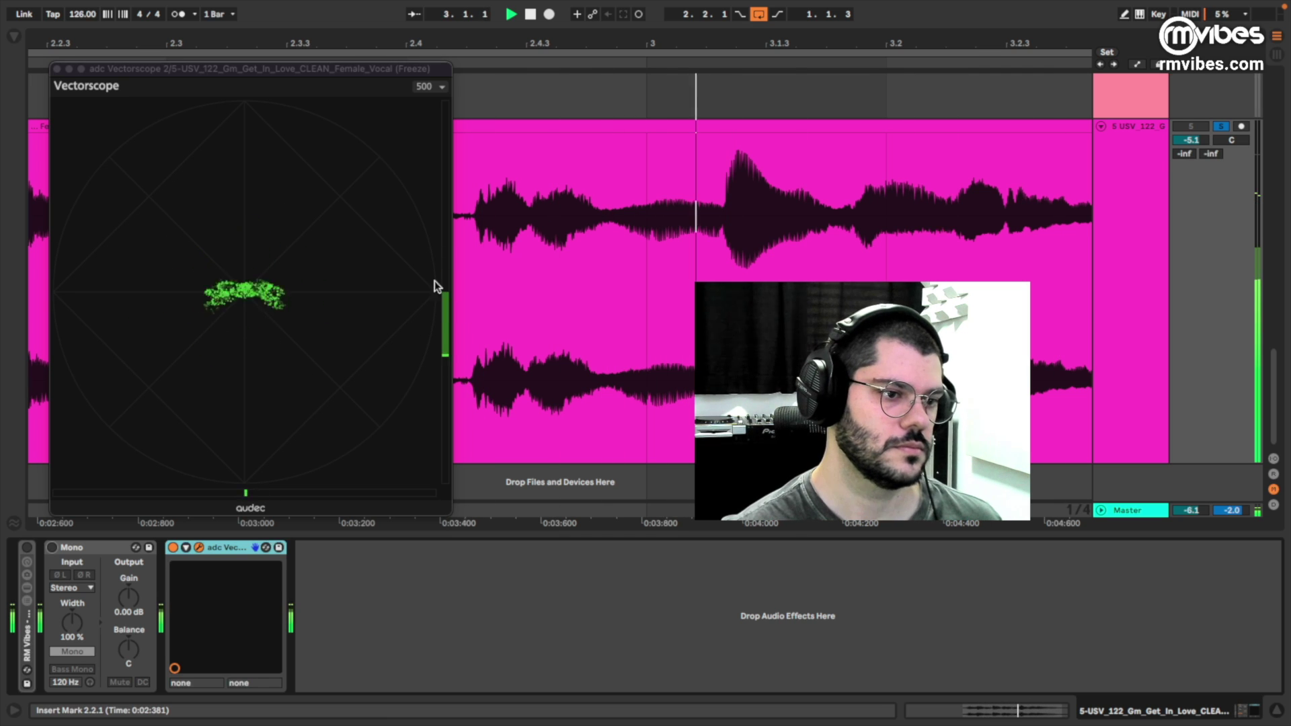
- Replay the looped vocal with its Vectorscope in view and close the Vectorscope window
{"action": "key", "text": "space"}
{"action": "key", "text": "space"}
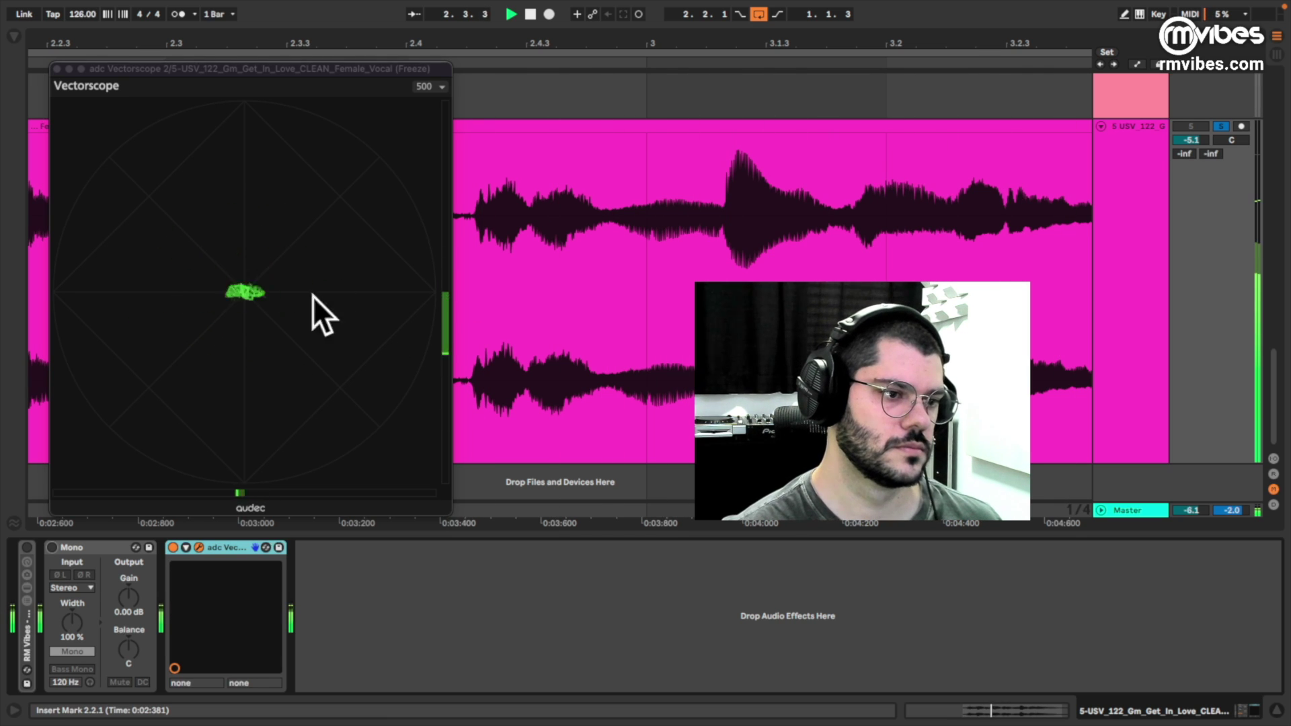
{"action": "key", "text": "space"}
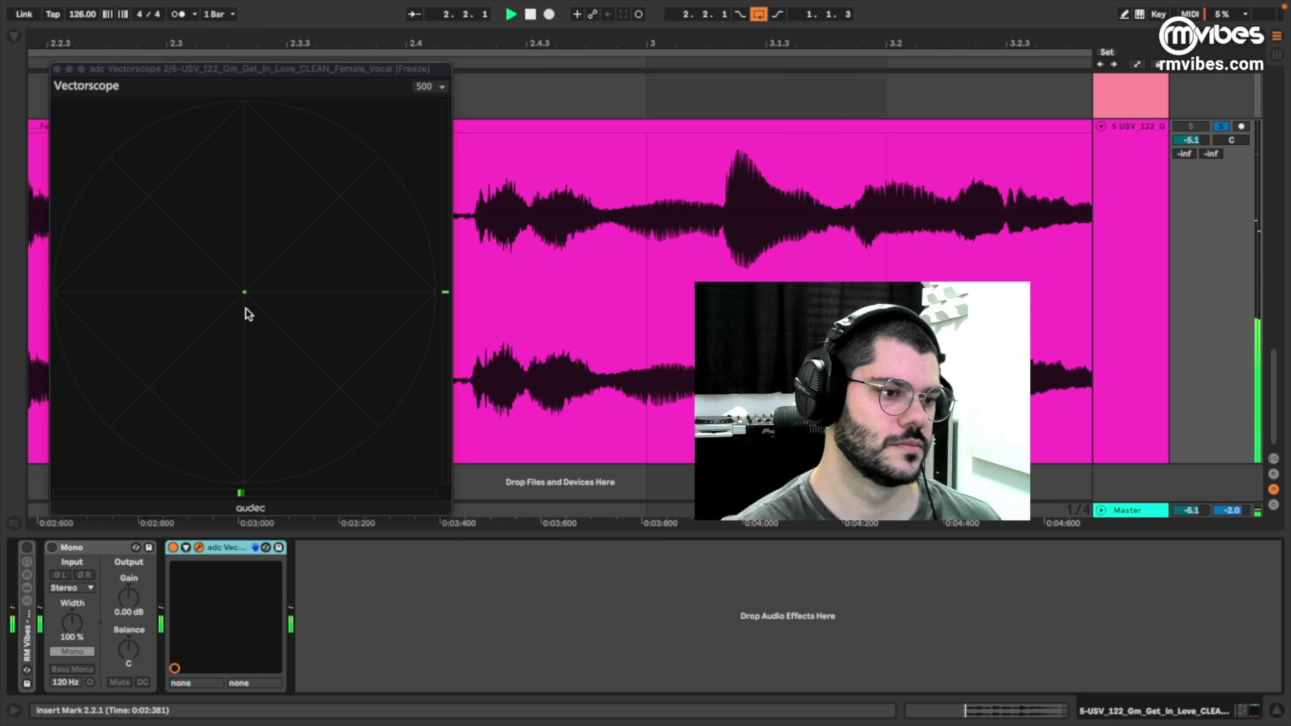
{"action": "key", "text": "space"}
{"action": "key", "text": "space"}
{"action": "left_click", "coordinate": [57, 69]}
- Examine the vocal waveform at sample level, comparing the timing of matching peaks in the two channels
{"action": "left_click_drag", "start_coordinate": [350, 44], "coordinate": [700, 40]}
{"action": "left_click_drag", "start_coordinate": [313, 241], "coordinate": [641, 45]}
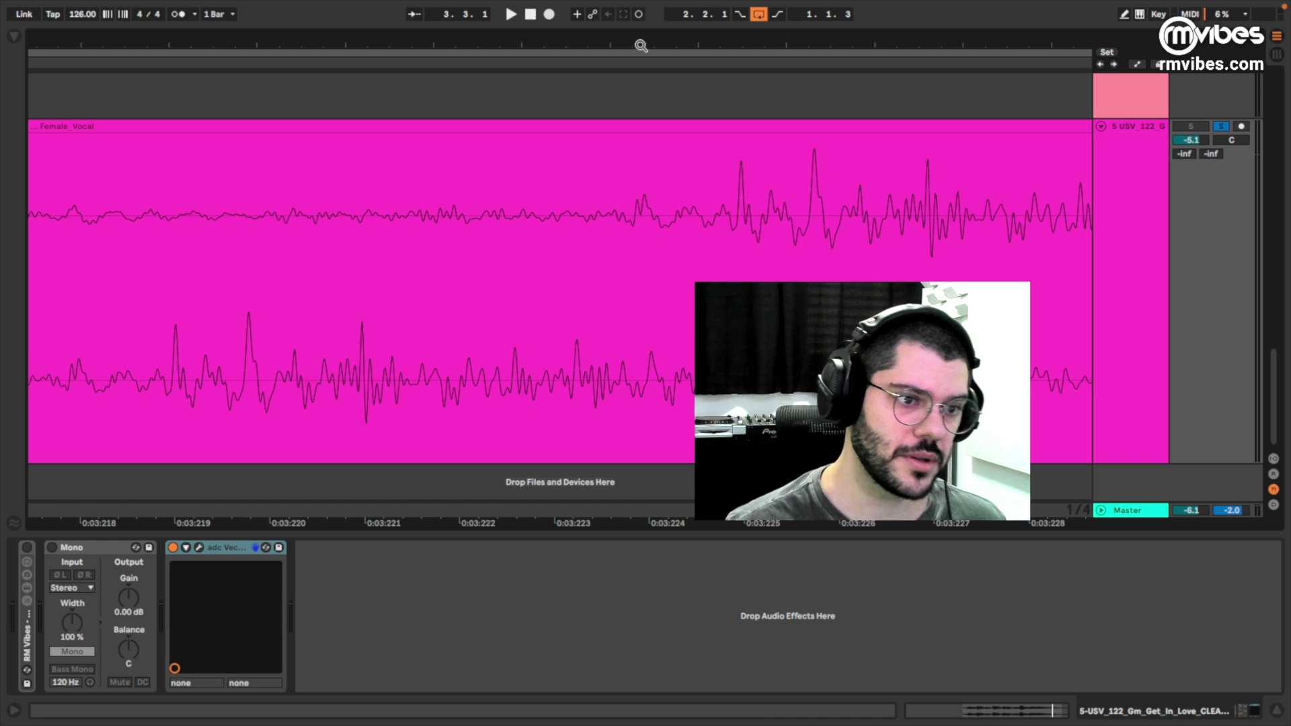
{"action": "left_click_drag", "start_coordinate": [557, 45], "coordinate": [528, 41]}
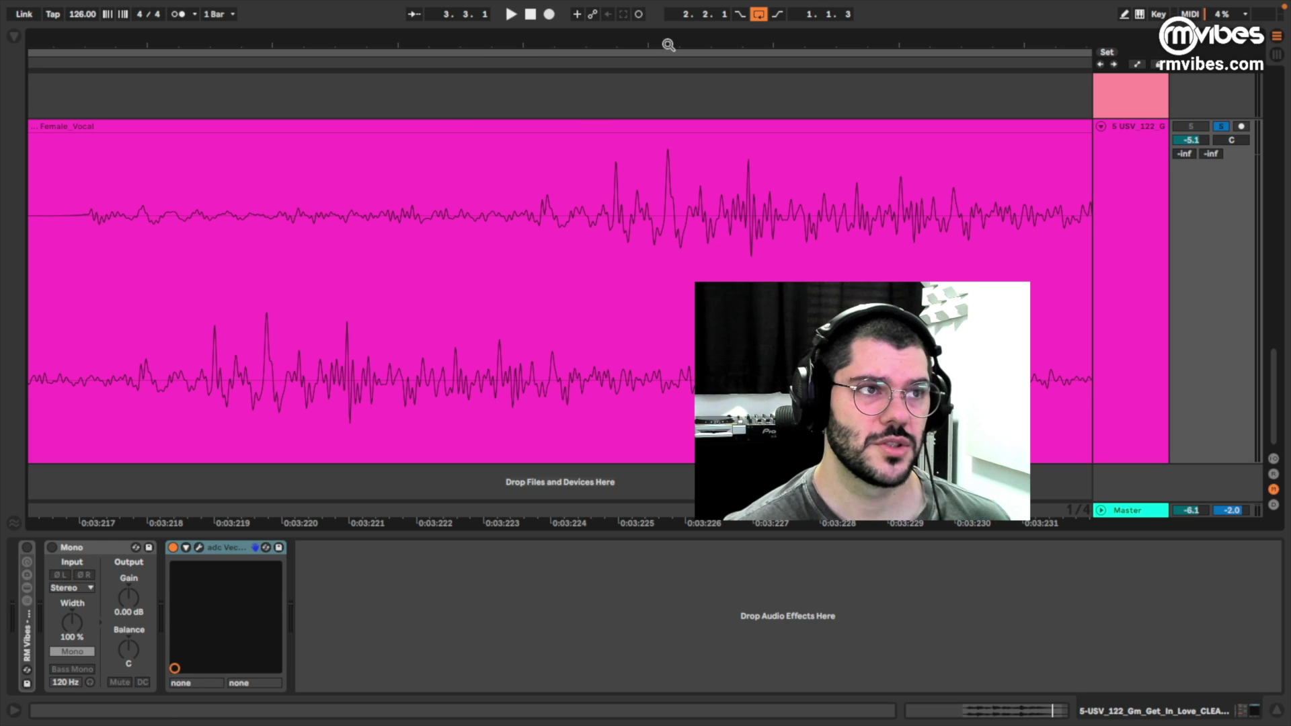
{"action": "left_click_drag", "start_coordinate": [669, 45], "coordinate": [595, 99]}
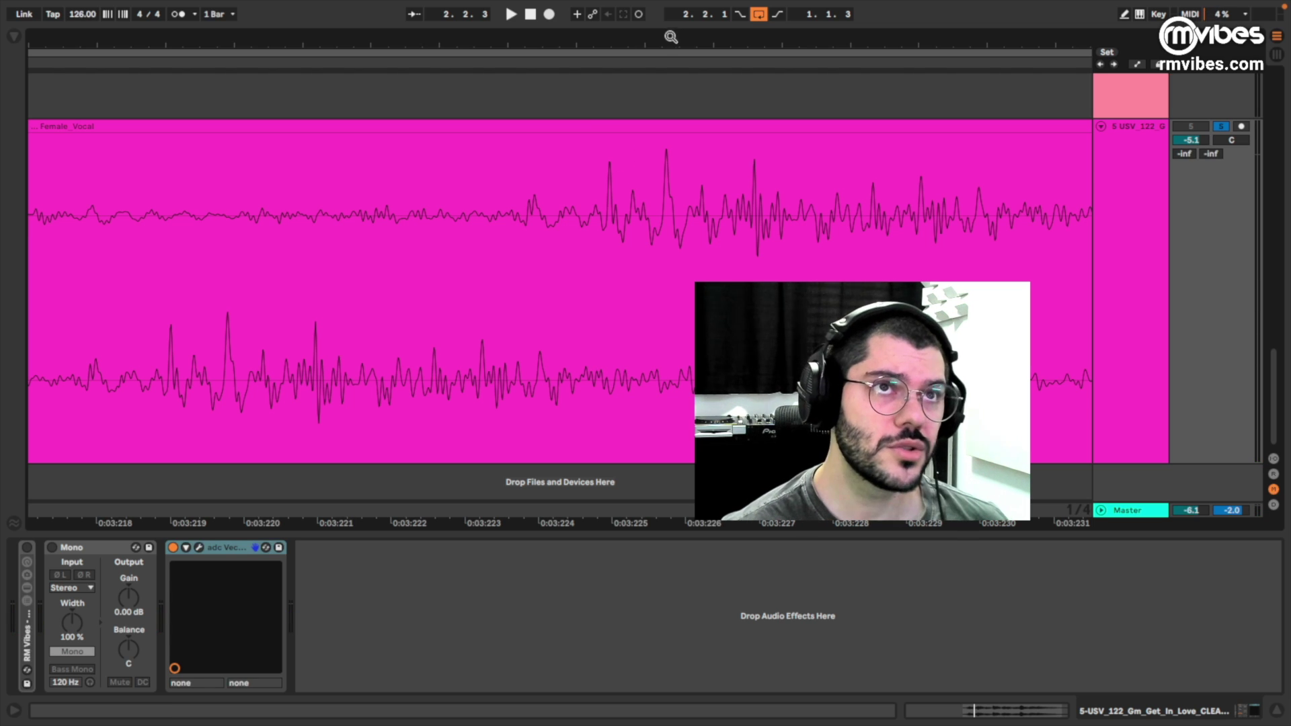
{"action": "left_click_drag", "start_coordinate": [673, 39], "coordinate": [661, 384]}
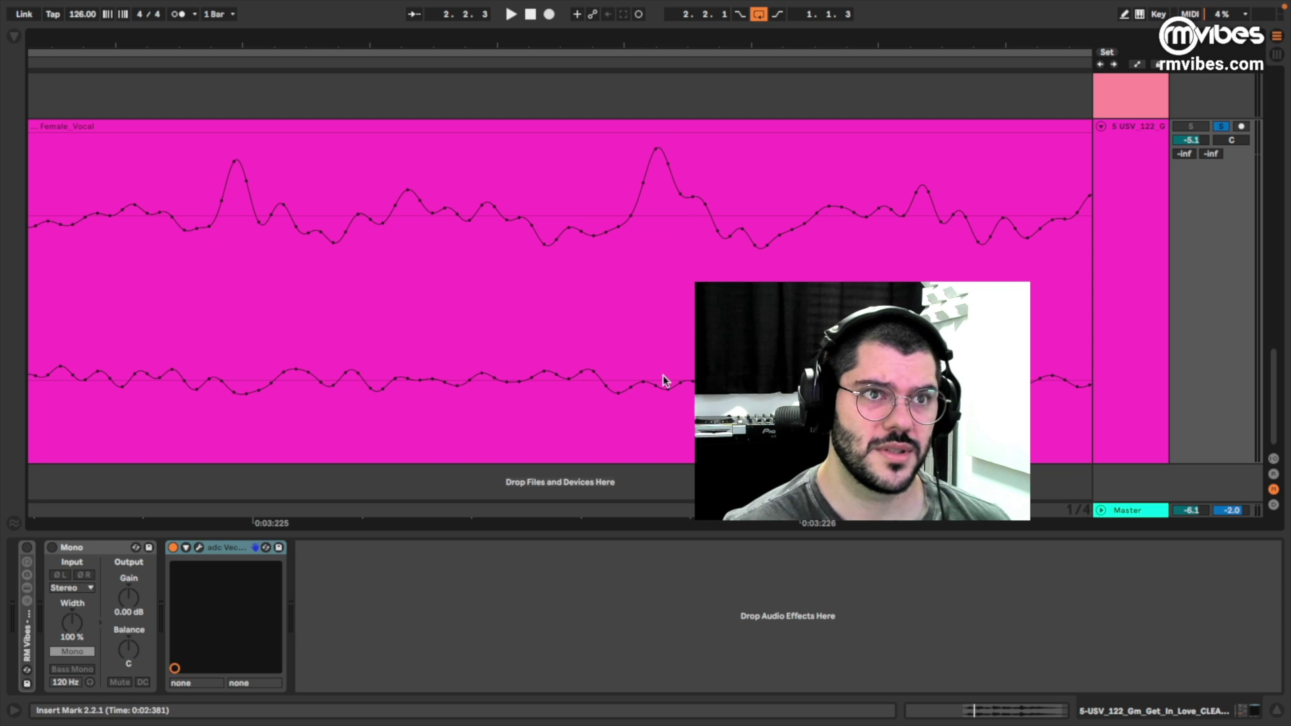
{"action": "mouse_move", "coordinate": [606, 42]}
{"action": "left_mouse_down"}
{"action": "mouse_move", "coordinate": [711, 17]}
{"action": "mouse_move", "coordinate": [675, 7]}
{"action": "mouse_move", "coordinate": [605, 22]}
{"action": "left_mouse_up"}
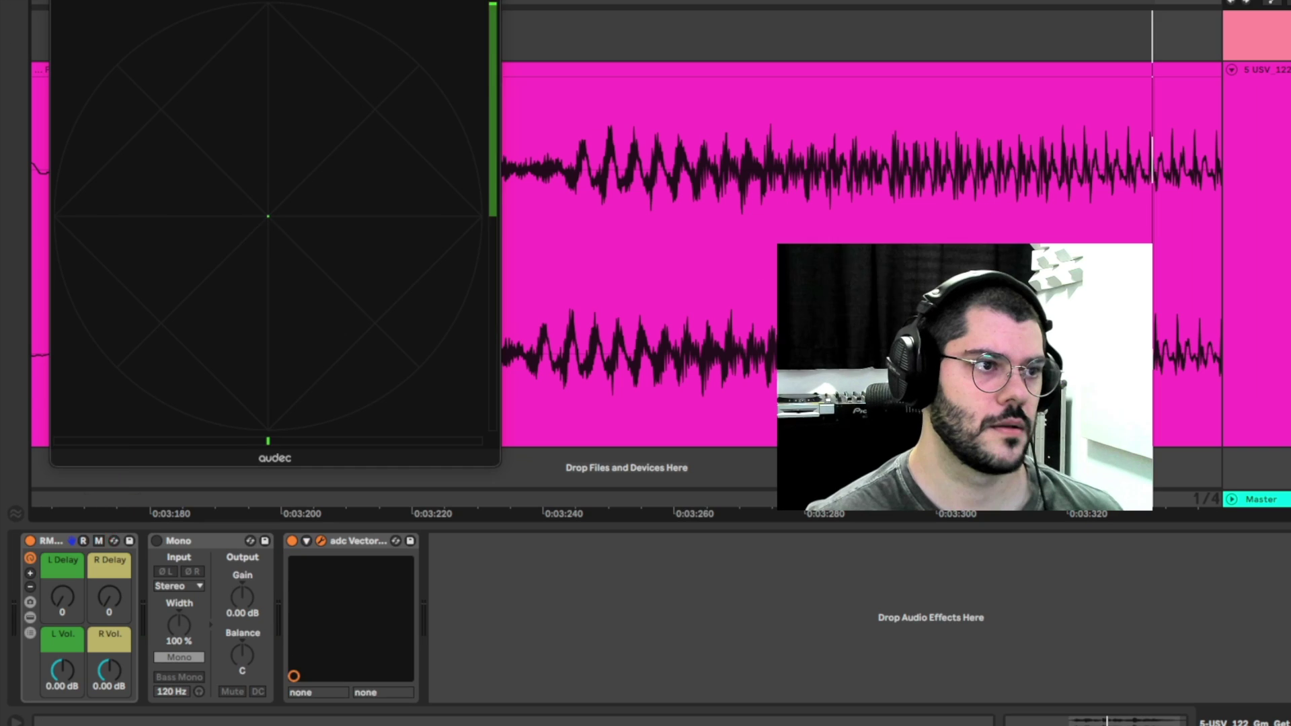
- Raise the vocal's R Delay to 25 in the RM rack during playback while watching the Vectorscope
{"action": "key", "text": "Up"}
{"action": "key", "text": "Up"}
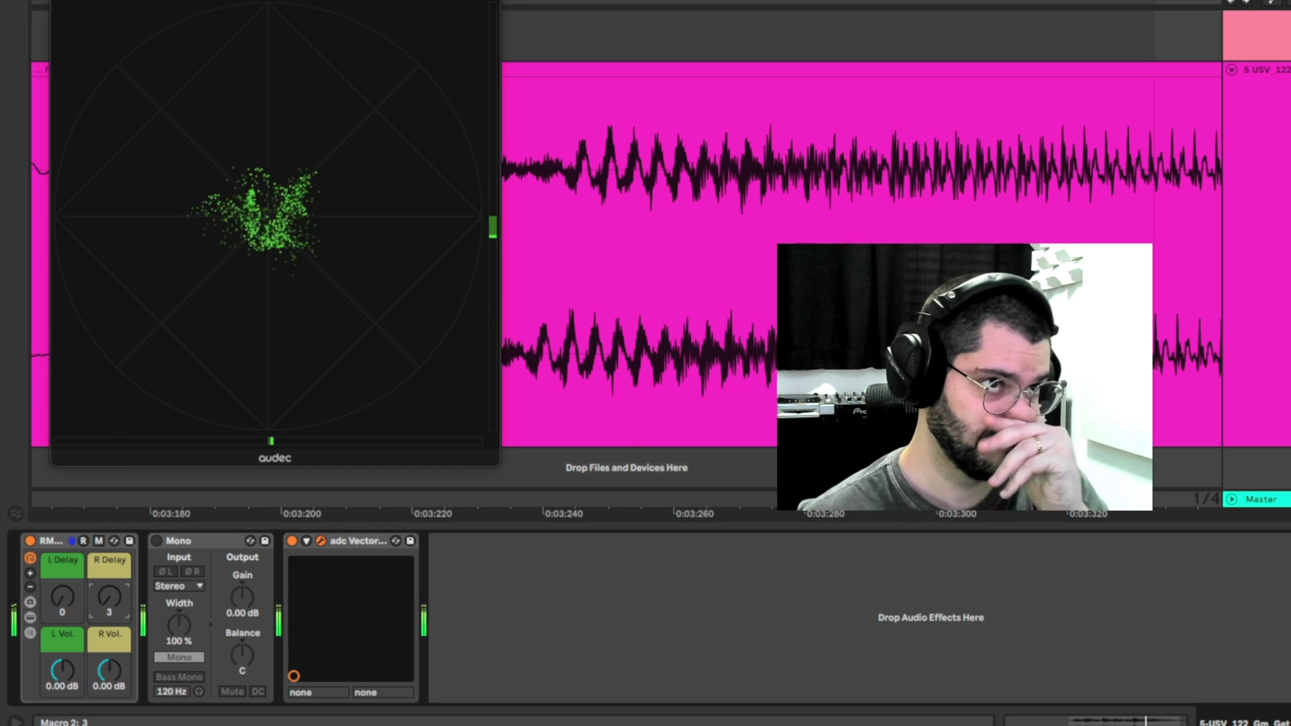
{"action": "left_click_drag", "start_coordinate": [109, 592], "coordinate": [109, 585]}
{"action": "key", "text": "space"}
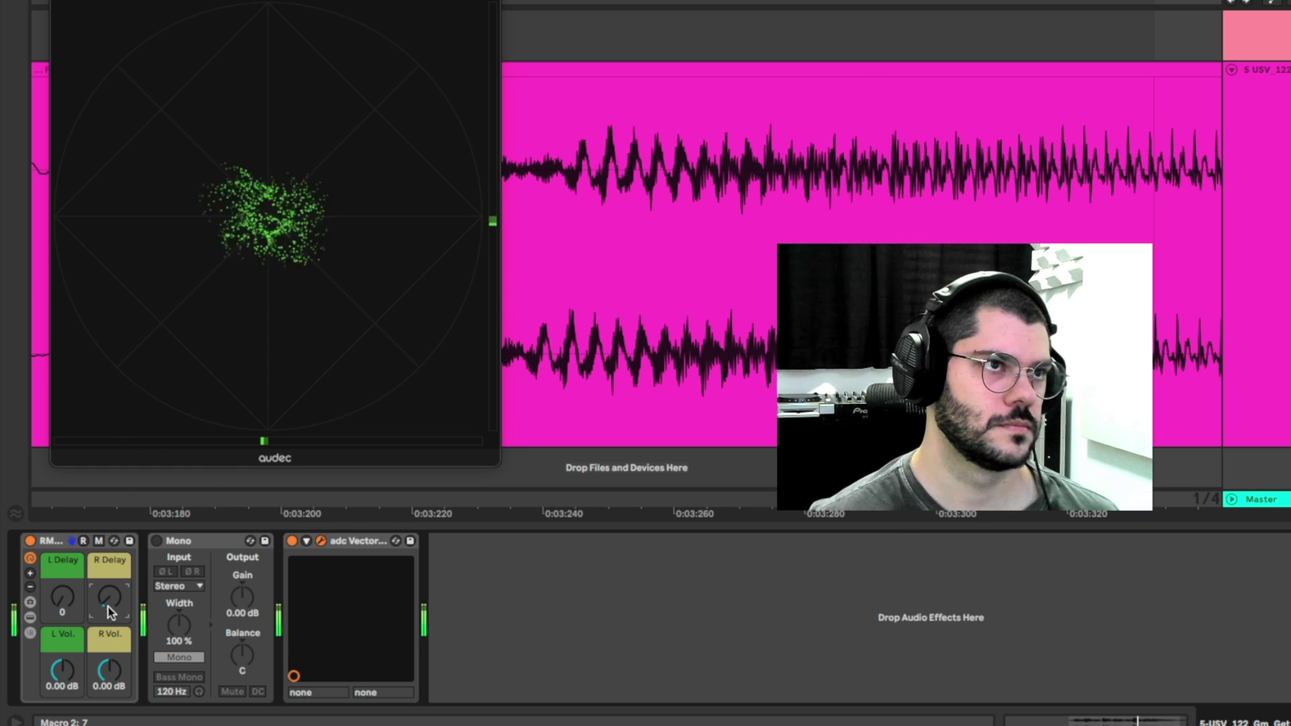
{"action": "left_click_drag", "start_coordinate": [110, 601], "coordinate": [110, 591]}
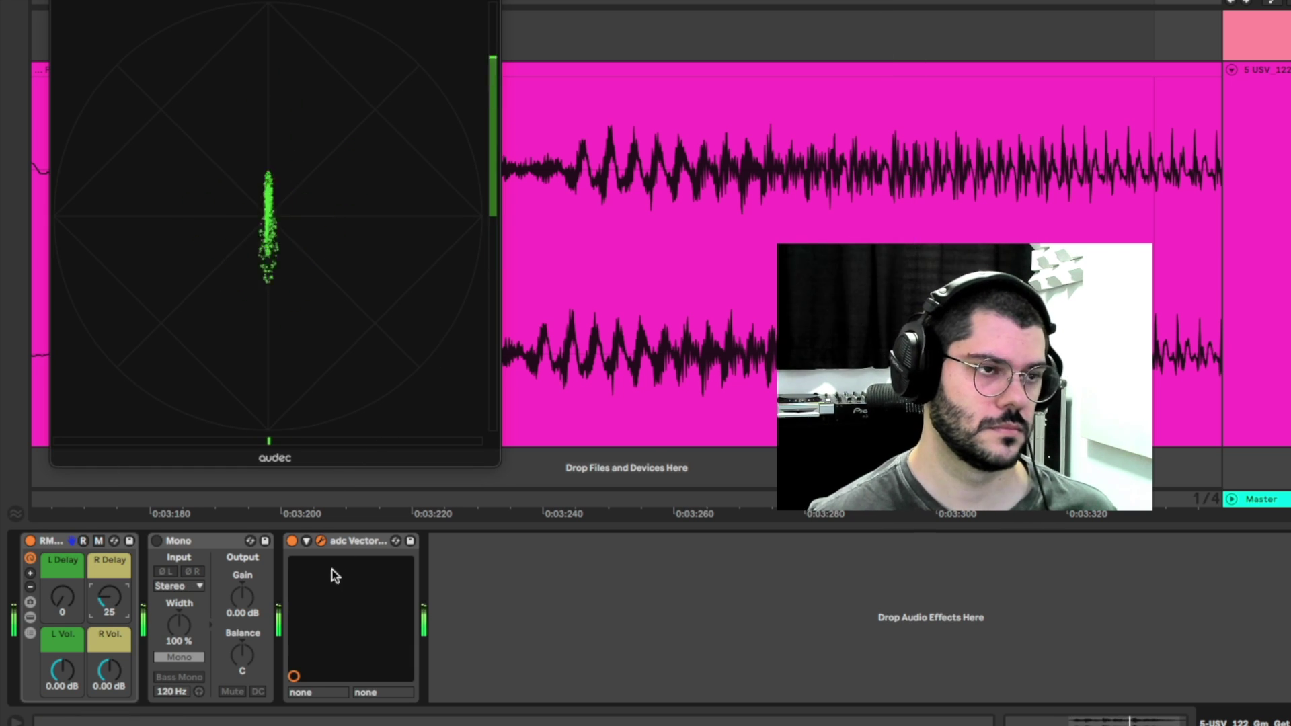
- Compare the delayed vocal in mono and stereo, and check the stereo sound with the RM delay rack bypassed
{"action": "left_click", "coordinate": [157, 541]}
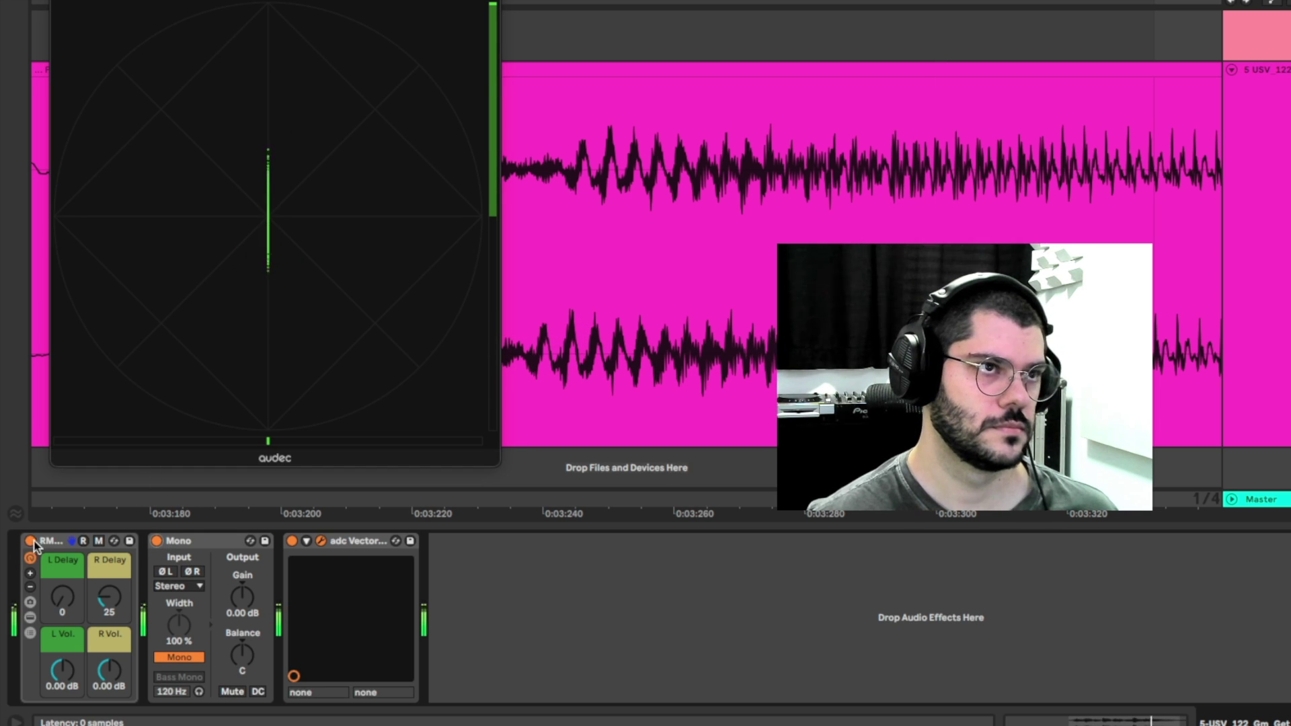
{"action": "left_click", "coordinate": [157, 541]}
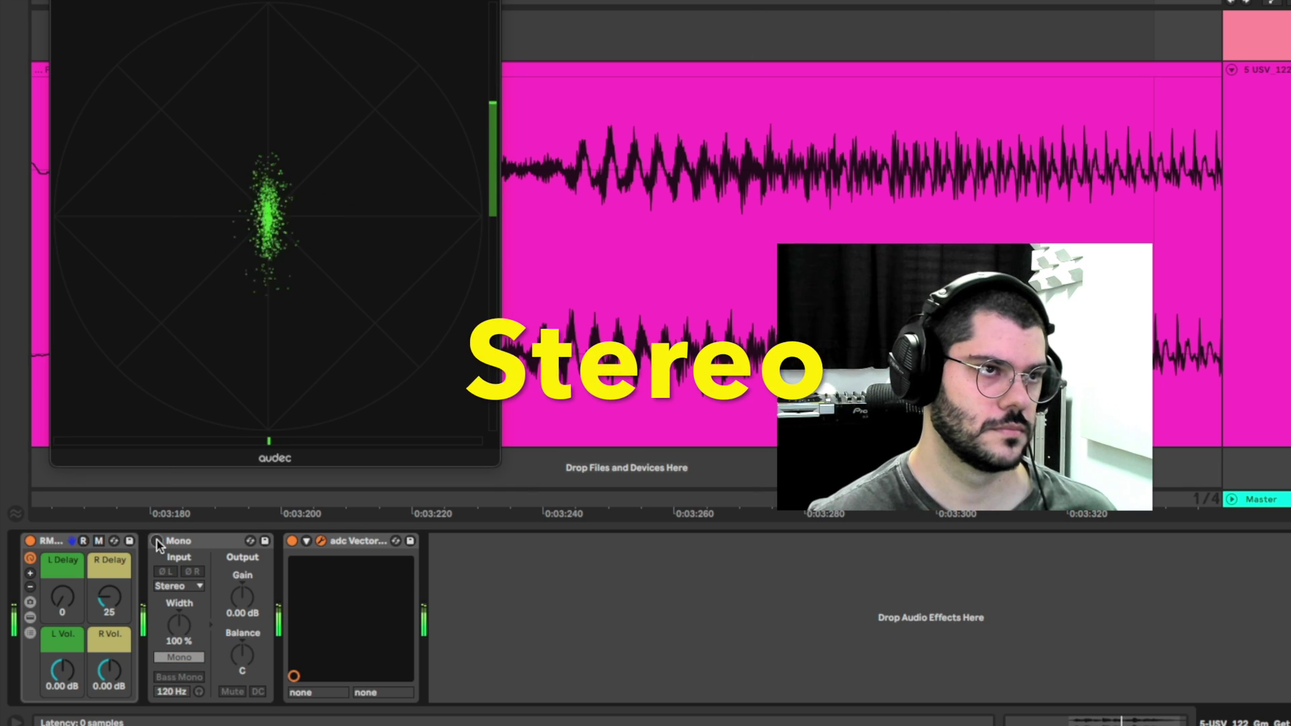
{"action": "left_click", "coordinate": [158, 541]}
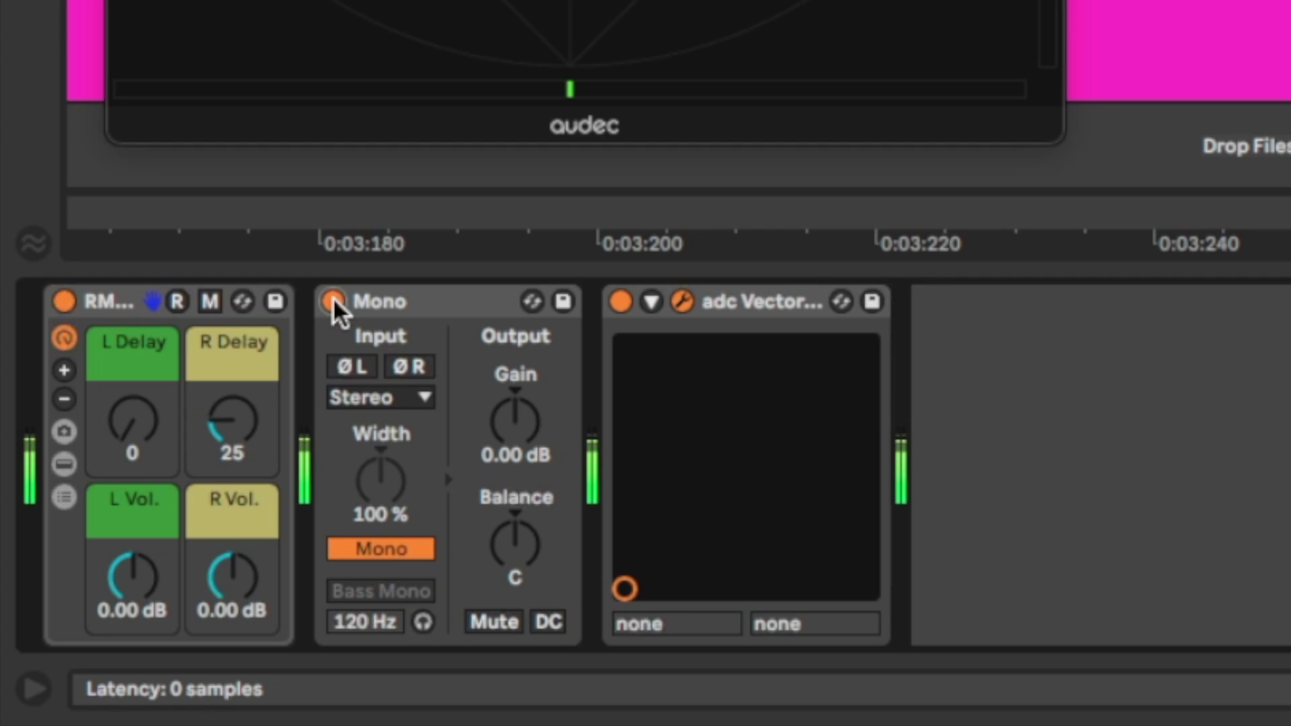
{"action": "left_click", "coordinate": [332, 301]}
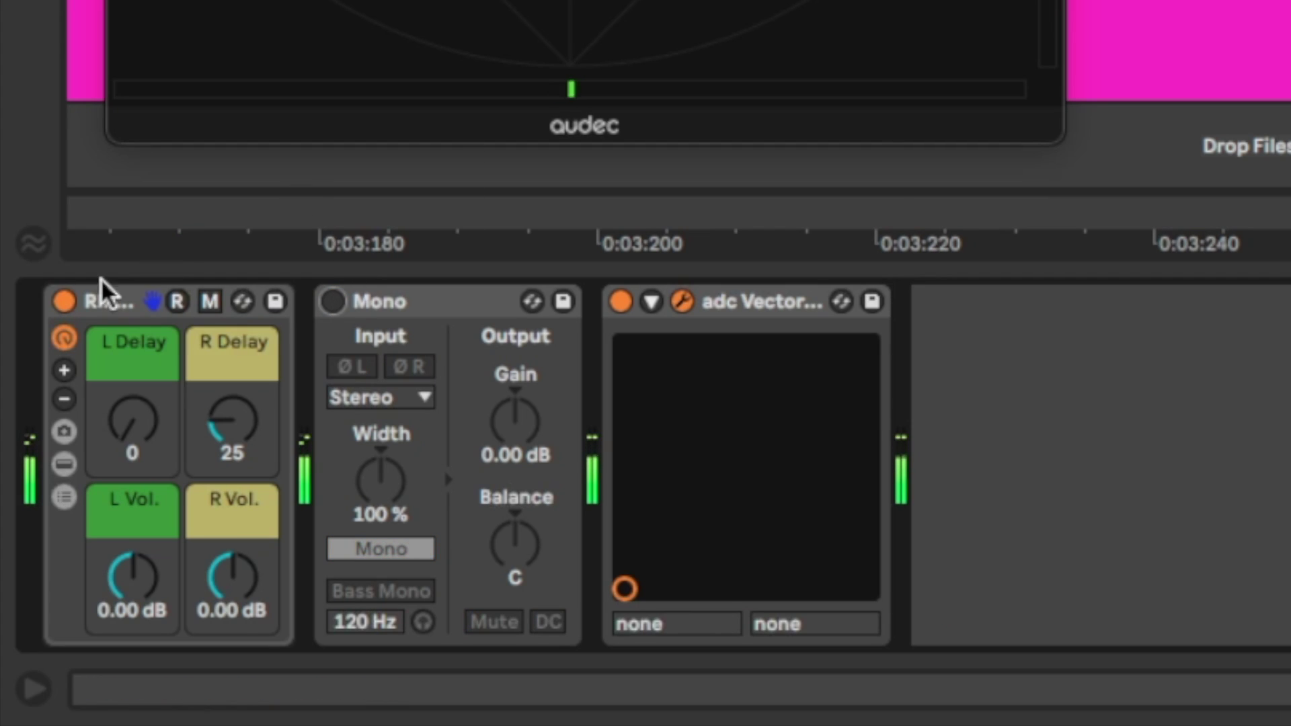
{"action": "left_click", "coordinate": [65, 301]}
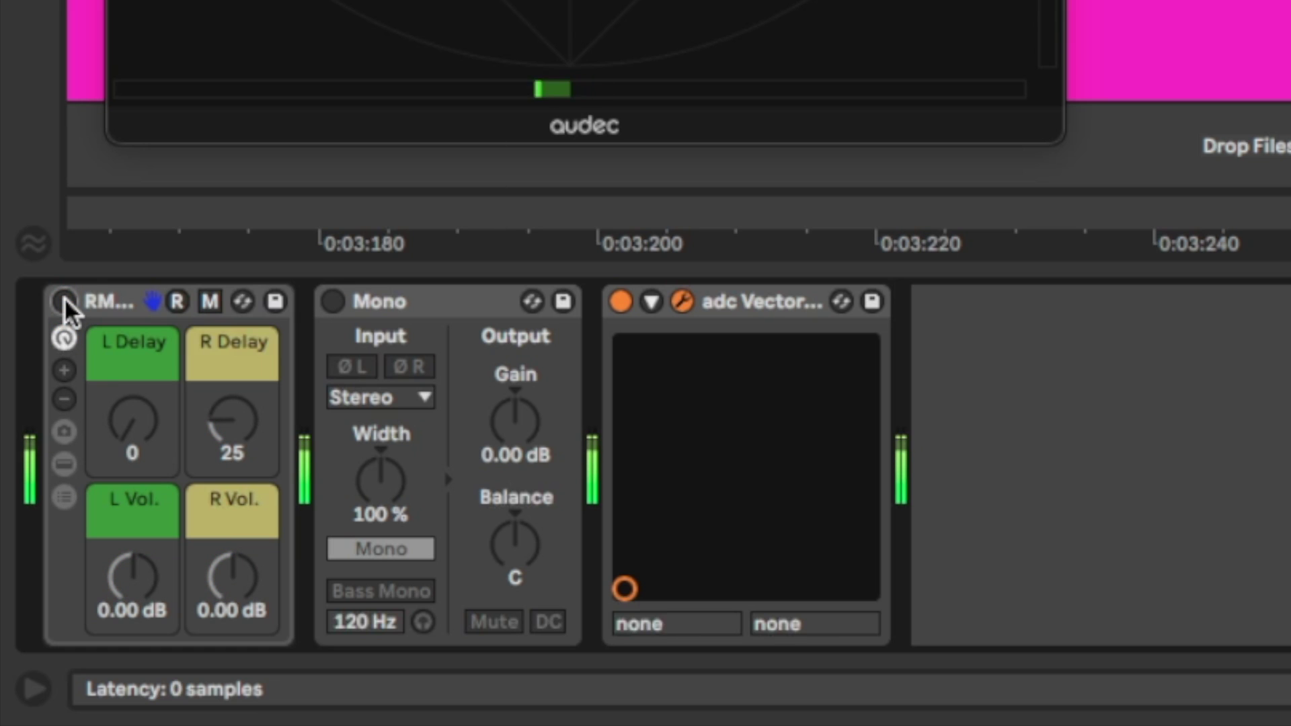
{"action": "left_click", "coordinate": [64, 302]}
- Compare the vocal in mono with the RM delay rack active and bypassed, and leave both the Mono effect and the rack off
{"action": "left_click", "coordinate": [333, 301]}
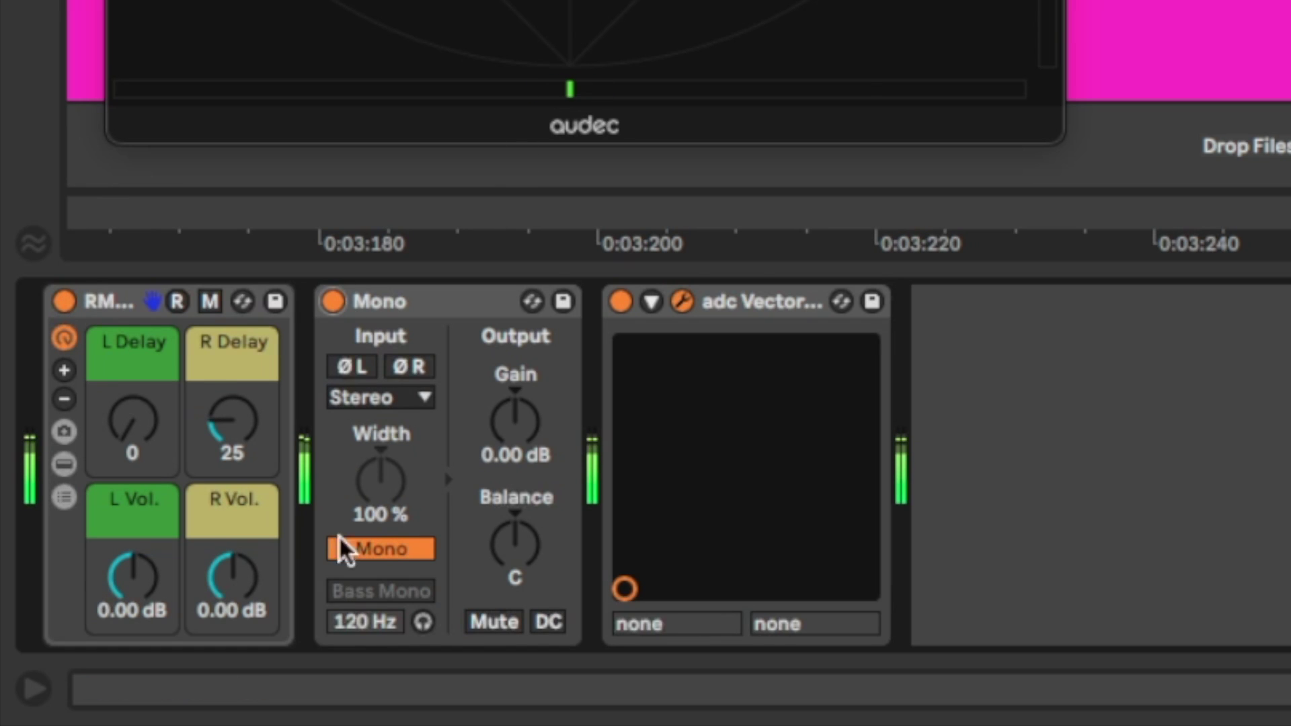
{"action": "left_click", "coordinate": [64, 301]}
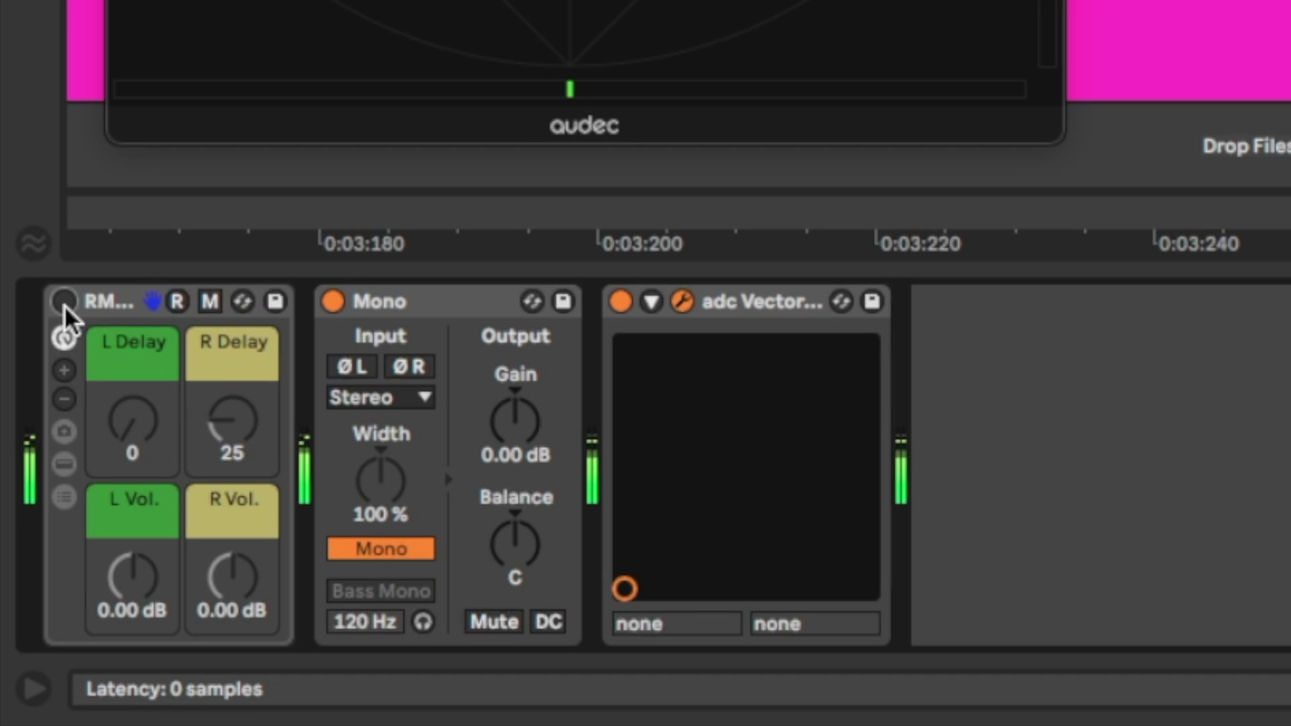
{"action": "left_click", "coordinate": [64, 302]}
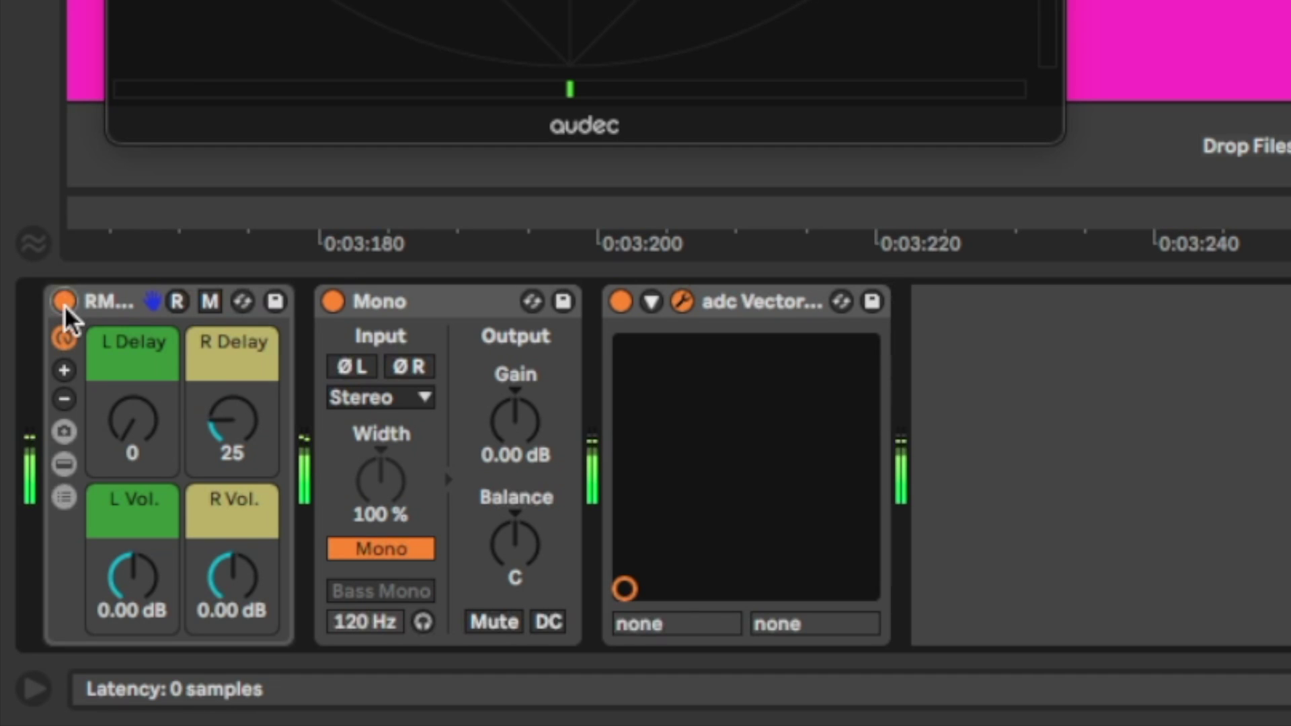
{"action": "left_click", "coordinate": [64, 301]}
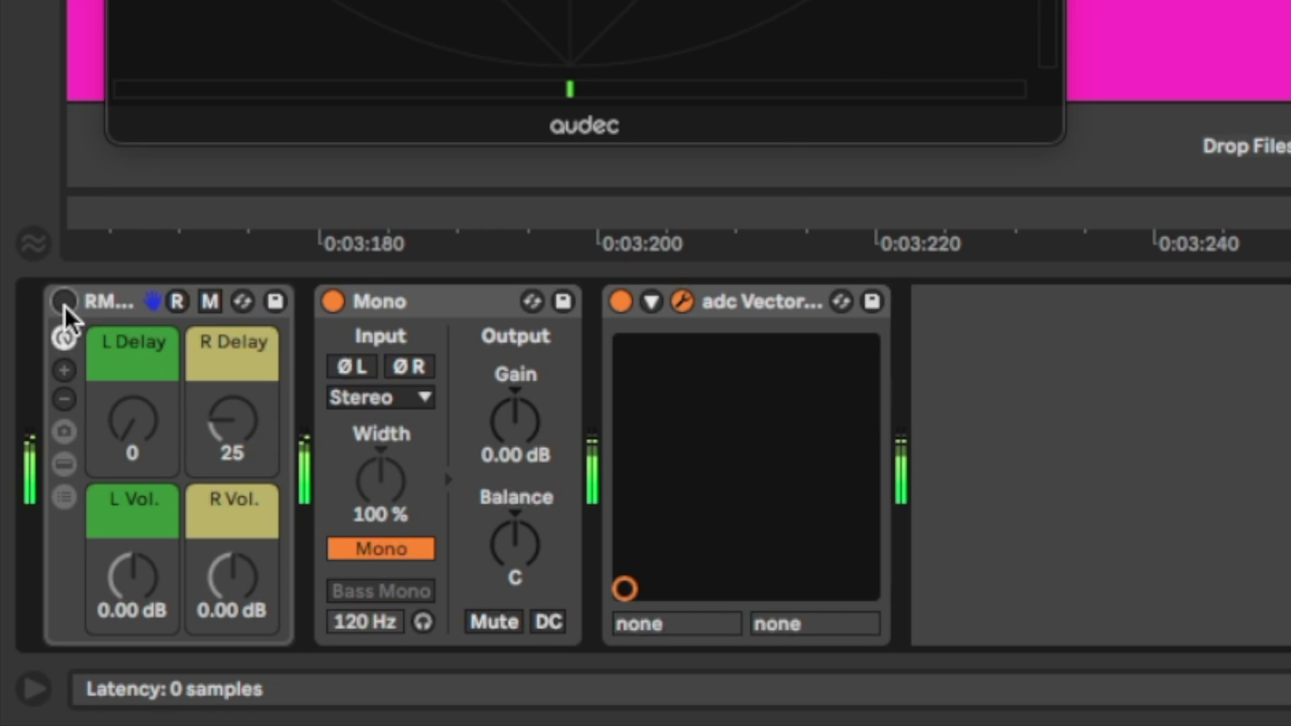
{"action": "left_click", "coordinate": [64, 301]}
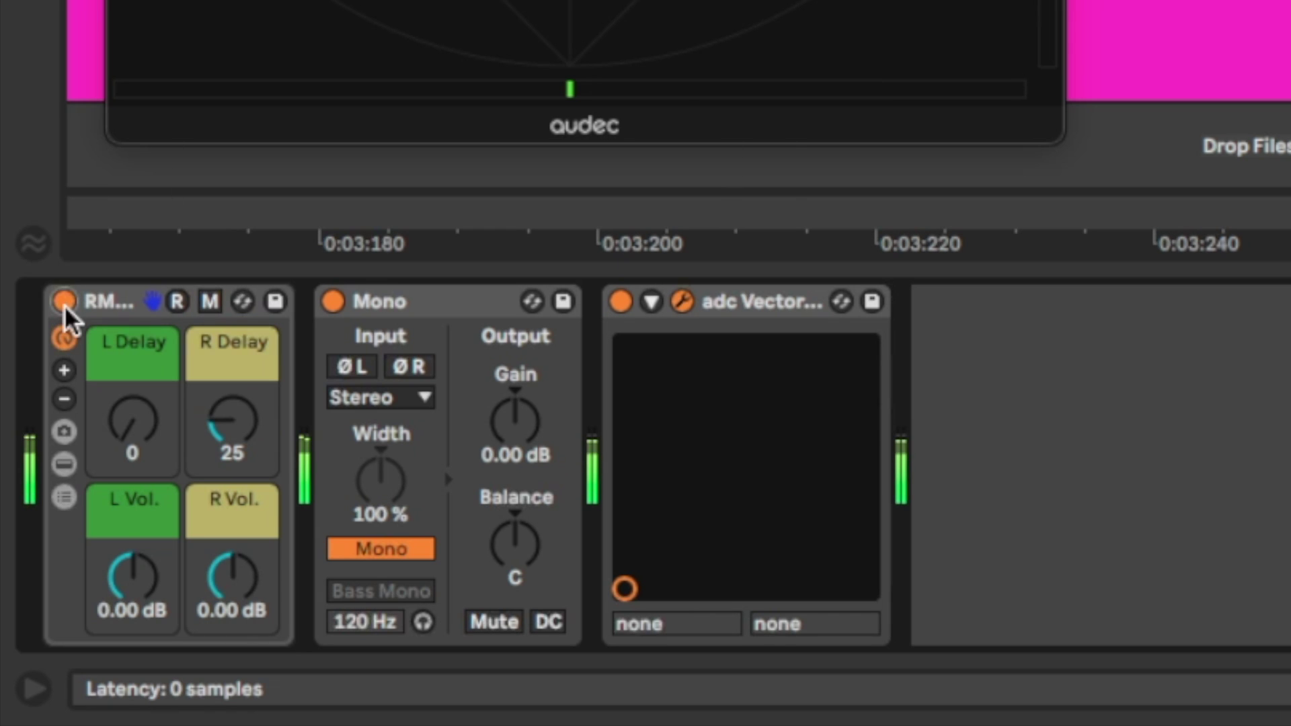
{"action": "left_click", "coordinate": [65, 302]}
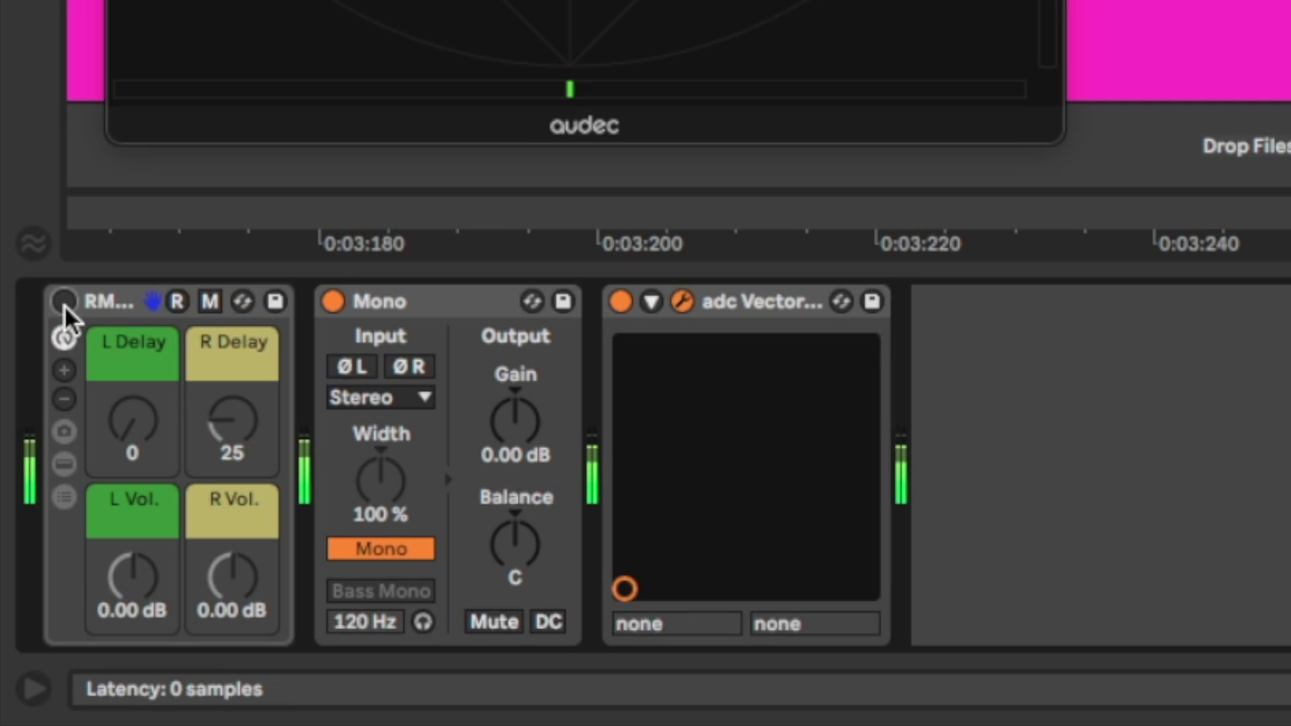
{"action": "left_click", "coordinate": [64, 301]}
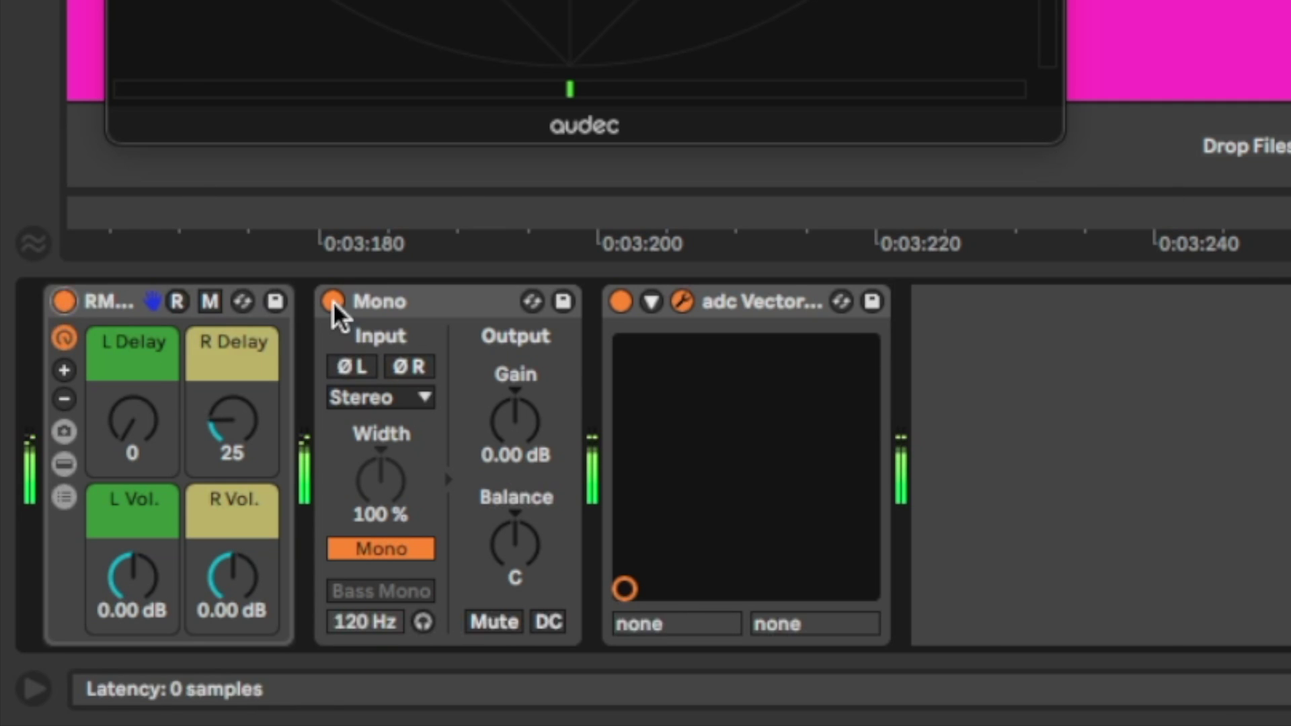
{"action": "left_click", "coordinate": [333, 301]}
{"action": "left_click", "coordinate": [27, 548]}
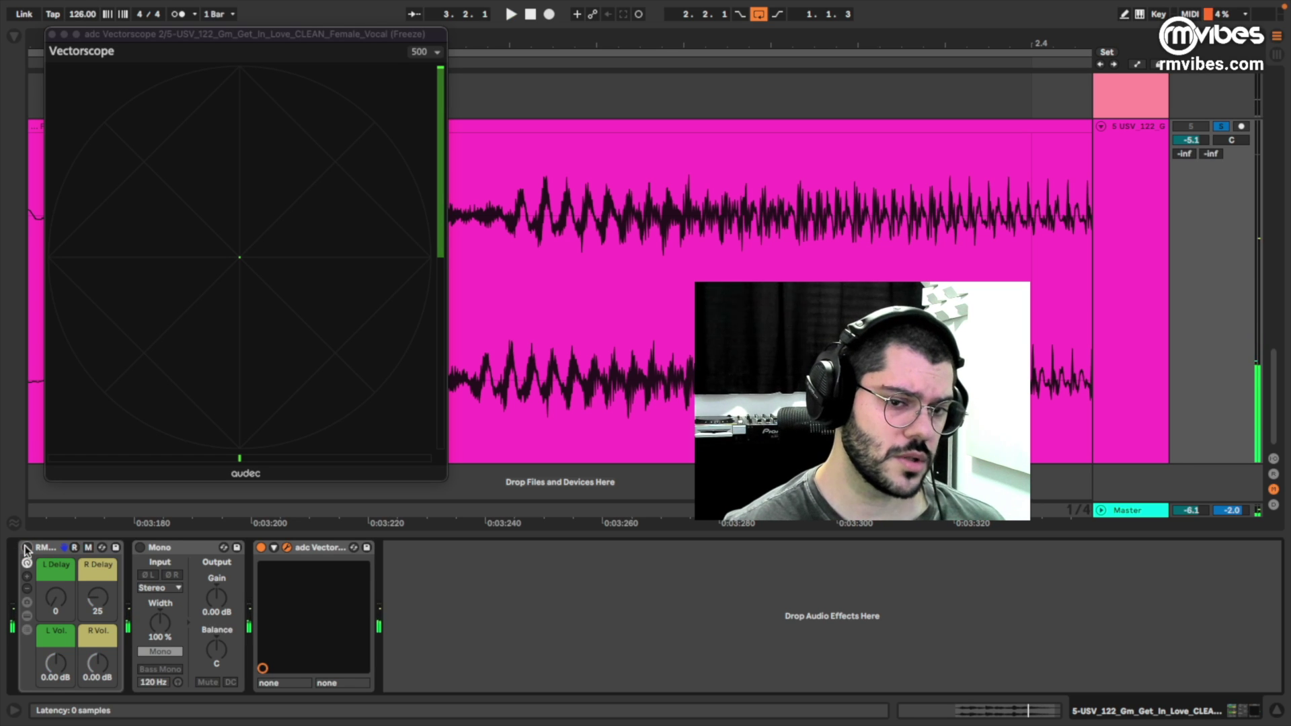